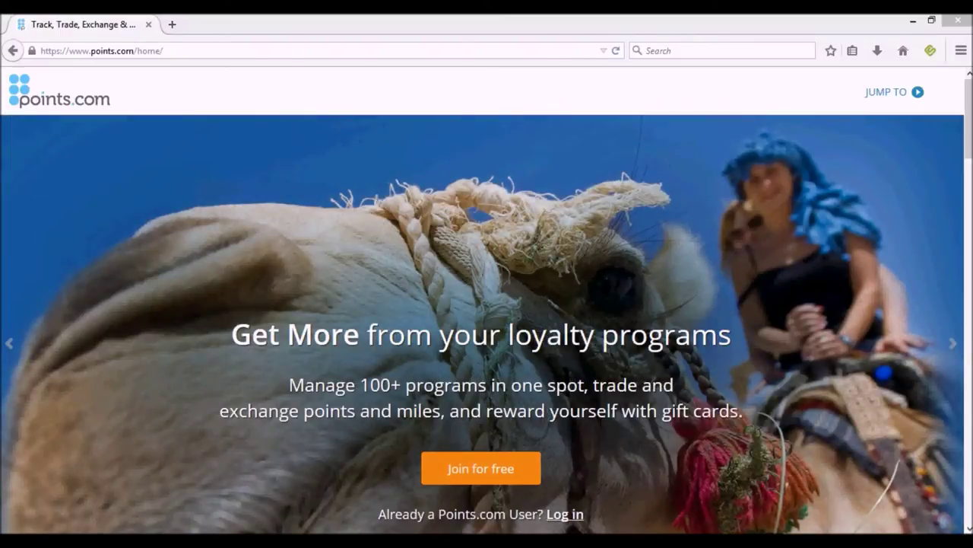
Scroll through the home page sections and open the 'partners' link under Supported Programs.
{"action": "key", "text": "alt+Tab"}
{"action": "scroll", "coordinate": [486, 304], "scroll_direction": "down", "scroll_amount": 5}
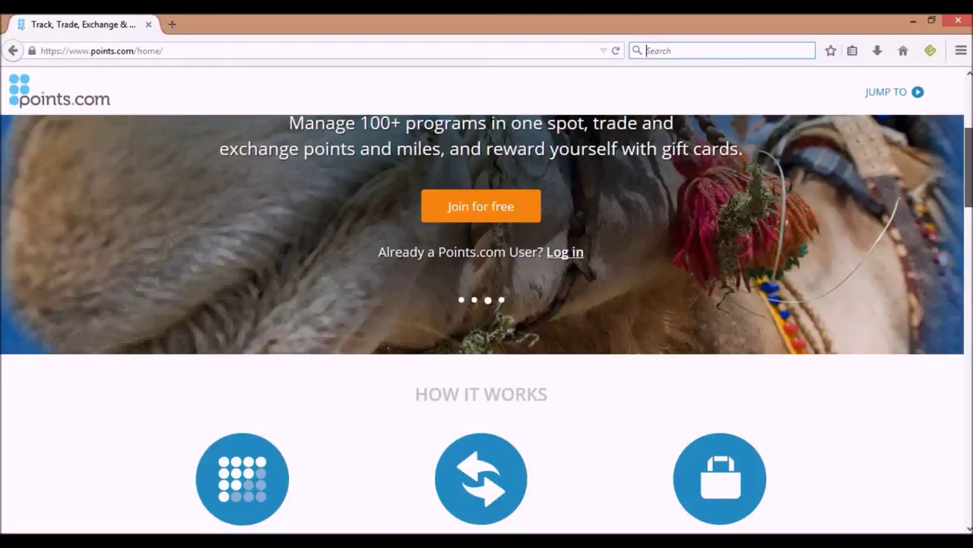
{"action": "scroll", "coordinate": [487, 305], "scroll_direction": "down", "scroll_amount": 3}
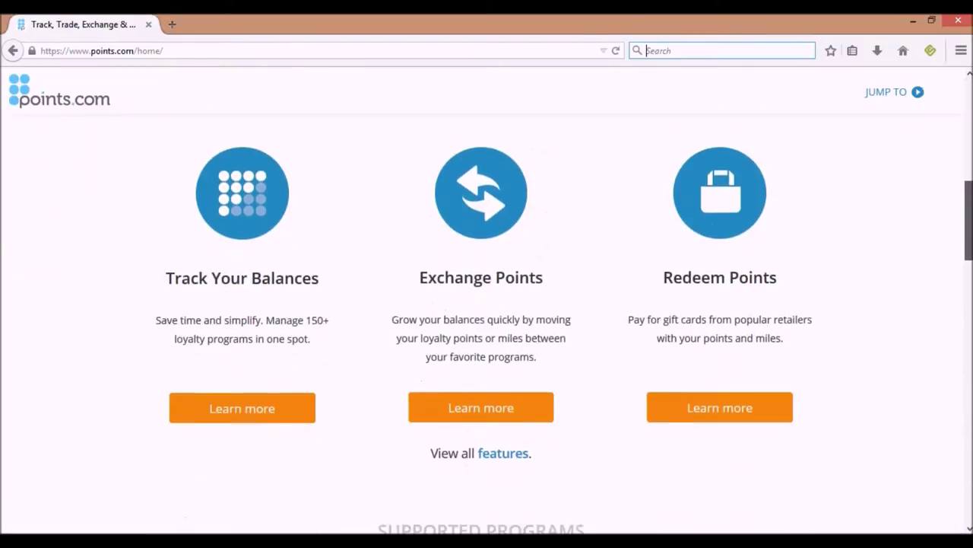
{"action": "scroll", "coordinate": [487, 304], "scroll_direction": "down", "scroll_amount": 5}
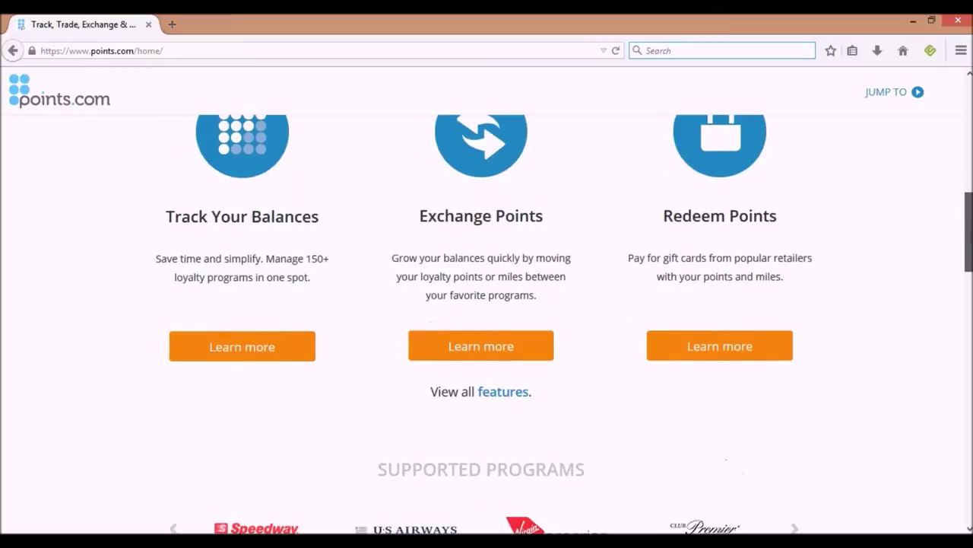
{"action": "scroll", "coordinate": [487, 304], "scroll_direction": "down", "scroll_amount": 2}
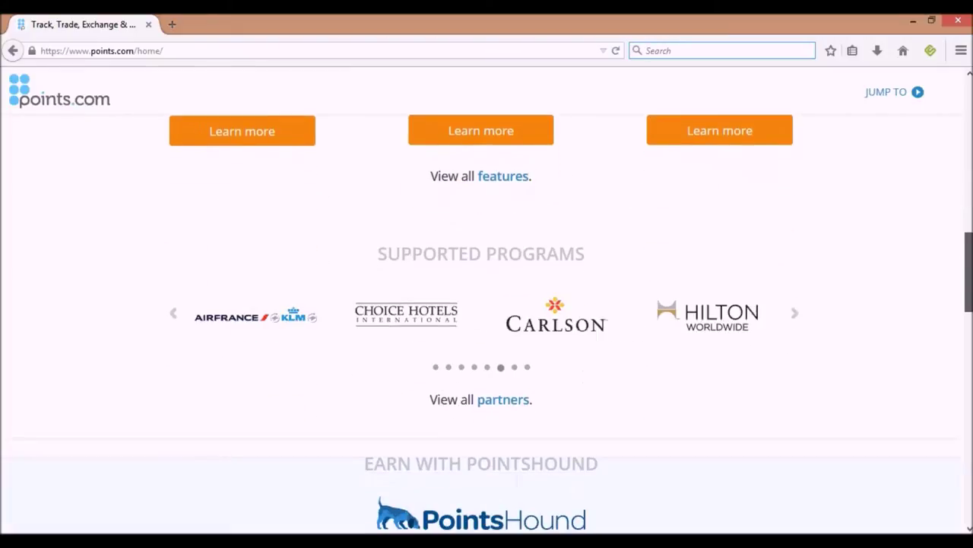
{"action": "scroll", "coordinate": [487, 304], "scroll_direction": "down", "scroll_amount": 2}
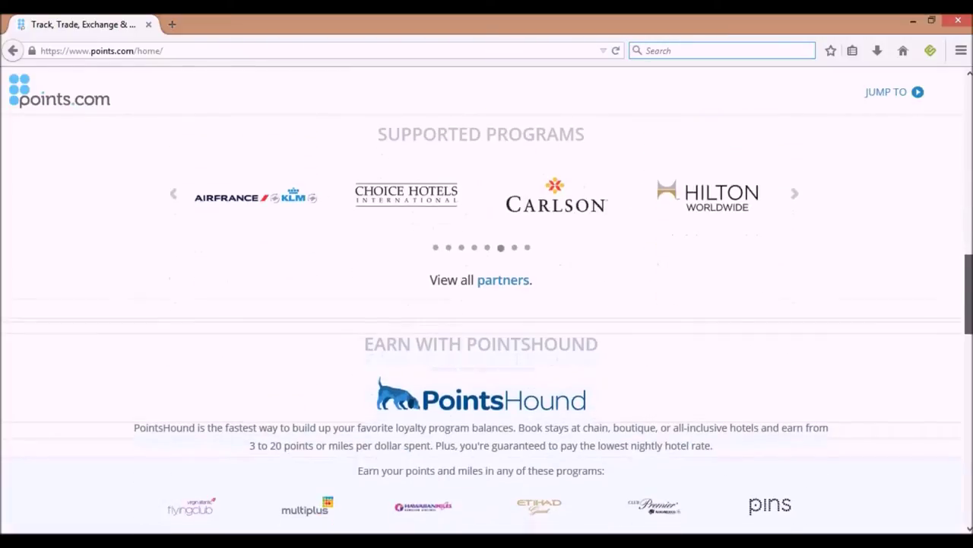
{"action": "scroll", "coordinate": [487, 304], "scroll_direction": "down", "scroll_amount": 3}
{"action": "scroll", "coordinate": [487, 304], "scroll_direction": "down", "scroll_amount": 3}
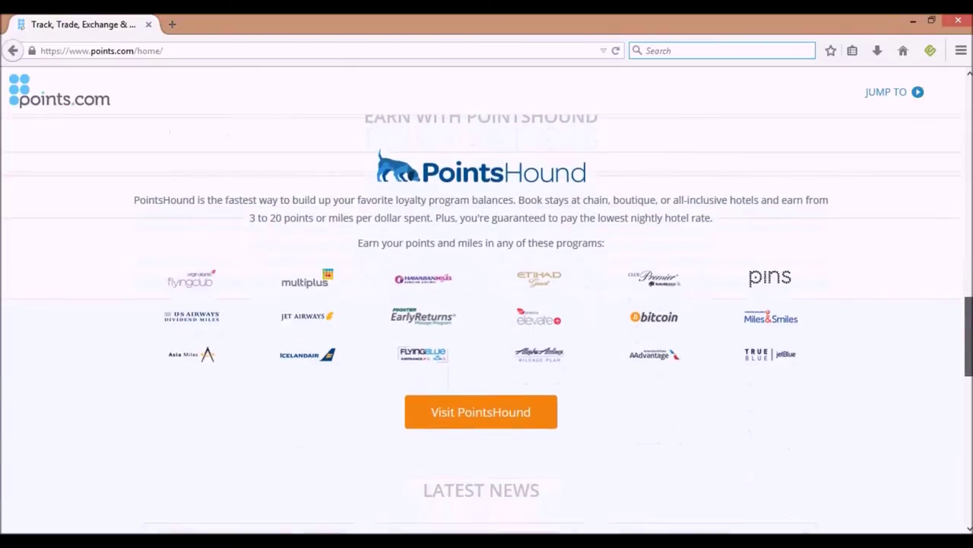
{"action": "scroll", "coordinate": [487, 305], "scroll_direction": "down", "scroll_amount": 6}
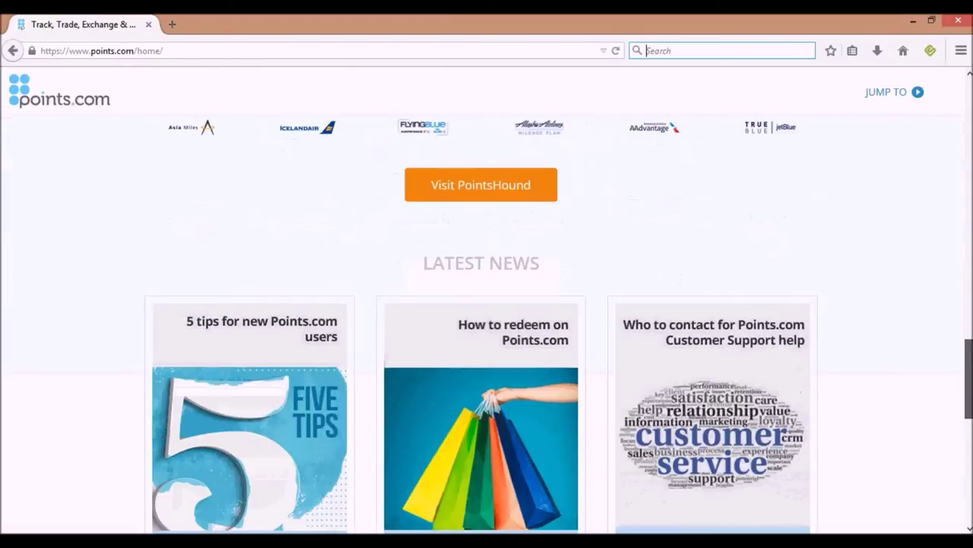
{"action": "scroll", "coordinate": [487, 304], "scroll_direction": "down", "scroll_amount": 4}
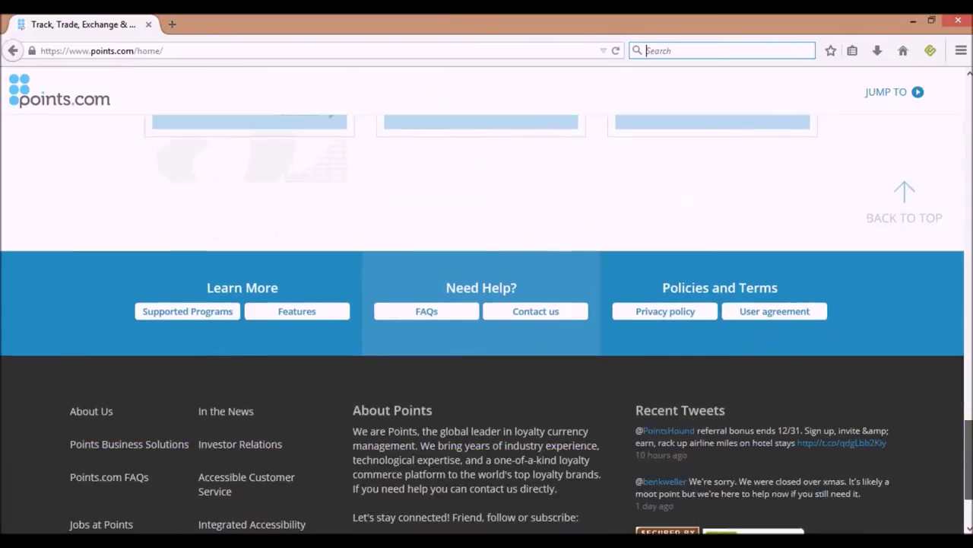
{"action": "scroll", "coordinate": [486, 304], "scroll_direction": "up", "scroll_amount": 10}
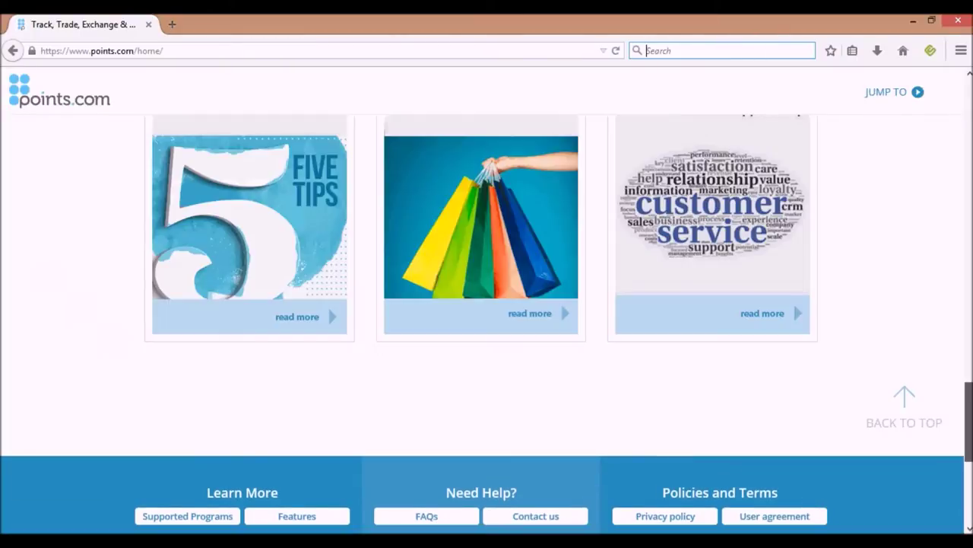
{"action": "scroll", "coordinate": [486, 304], "scroll_direction": "up", "scroll_amount": 8}
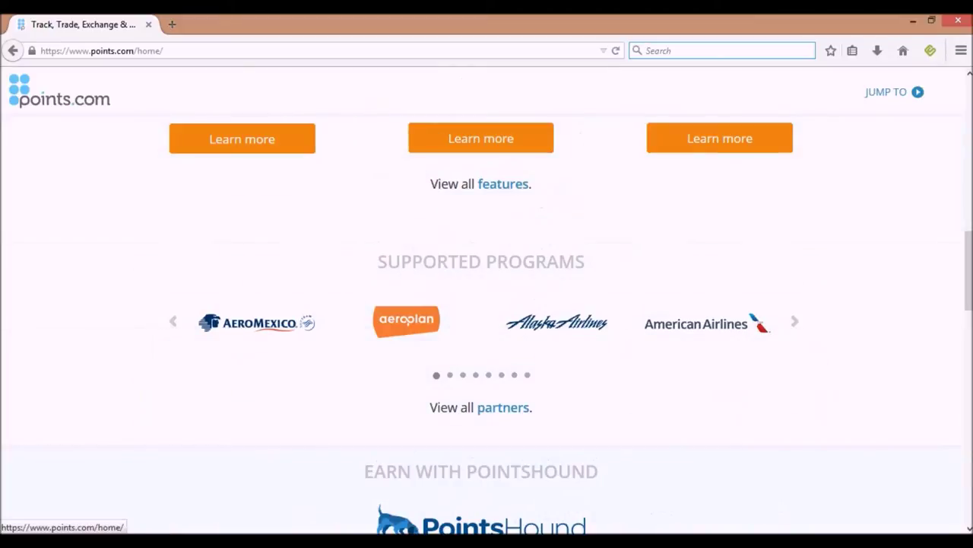
{"action": "left_click", "coordinate": [502, 408]}
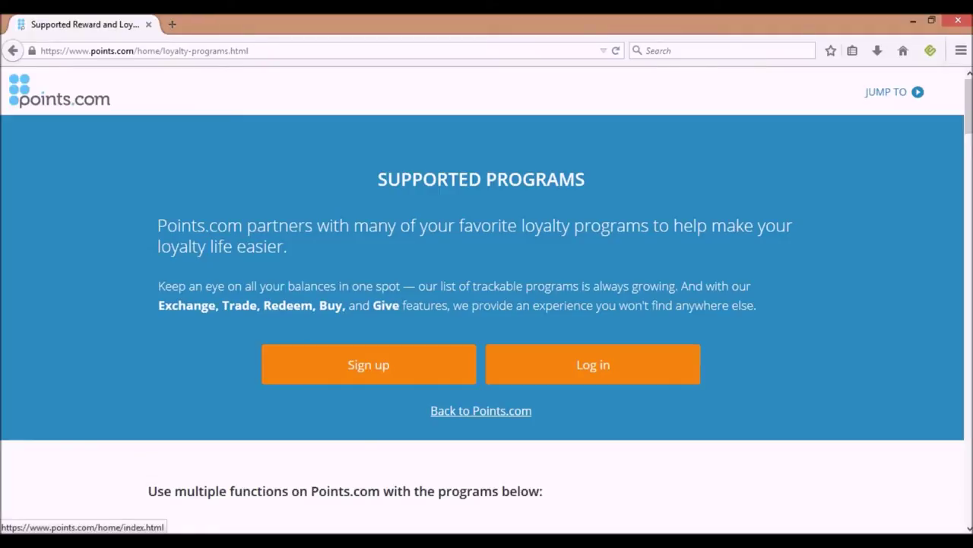
Scroll down to the travel partner table, with programs like Aeroplan and Delta SkyMiles.
{"action": "scroll", "coordinate": [486, 324], "scroll_direction": "down", "scroll_amount": 8}
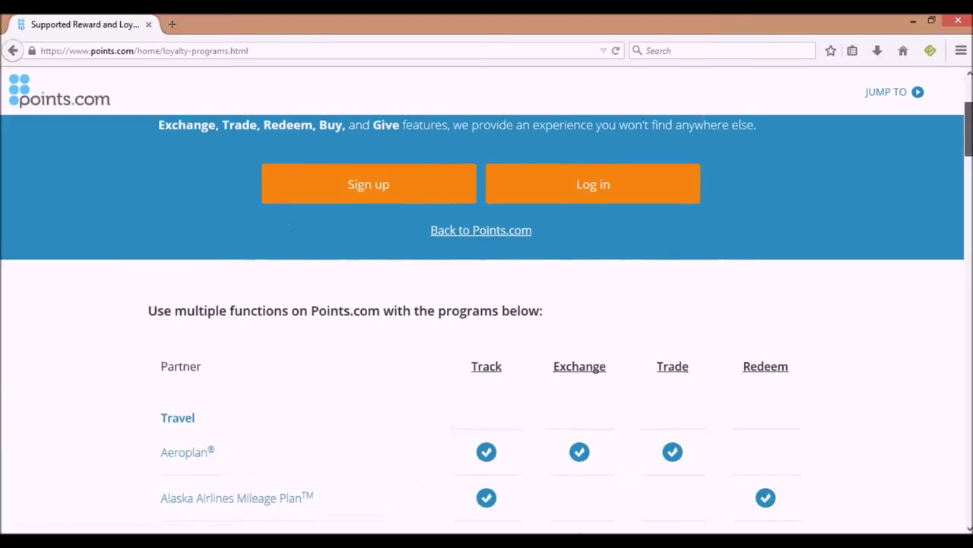
{"action": "scroll", "coordinate": [487, 324], "scroll_direction": "down", "scroll_amount": 2}
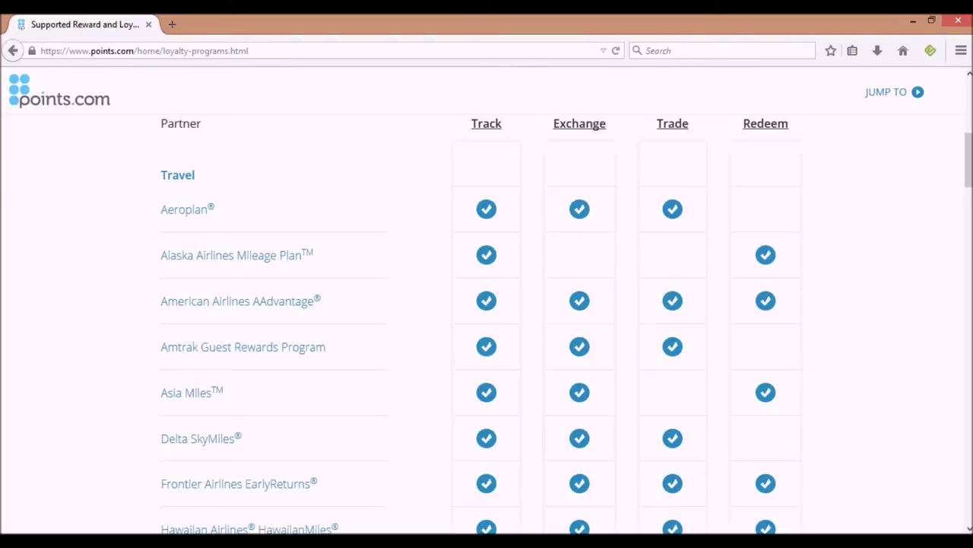
{"action": "scroll", "coordinate": [487, 320], "scroll_direction": "down", "scroll_amount": 2}
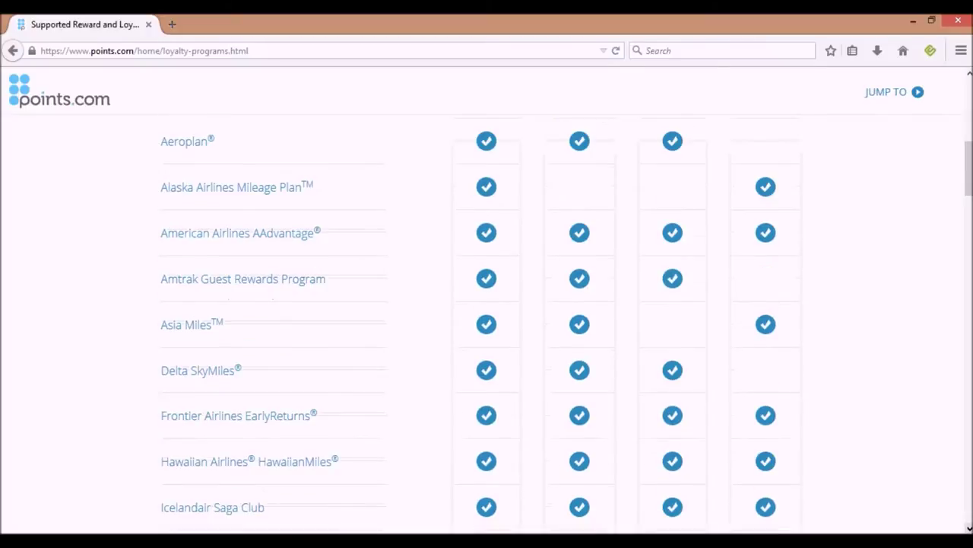
{"action": "scroll", "coordinate": [487, 320], "scroll_direction": "down", "scroll_amount": 2}
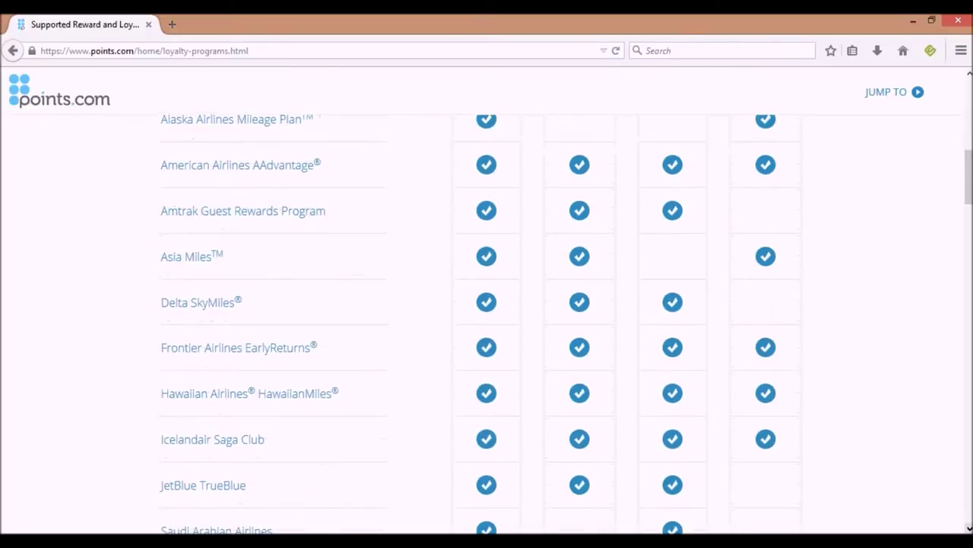
{"action": "scroll", "coordinate": [487, 319], "scroll_direction": "down", "scroll_amount": 4}
{"action": "scroll", "coordinate": [486, 320], "scroll_direction": "down", "scroll_amount": 2}
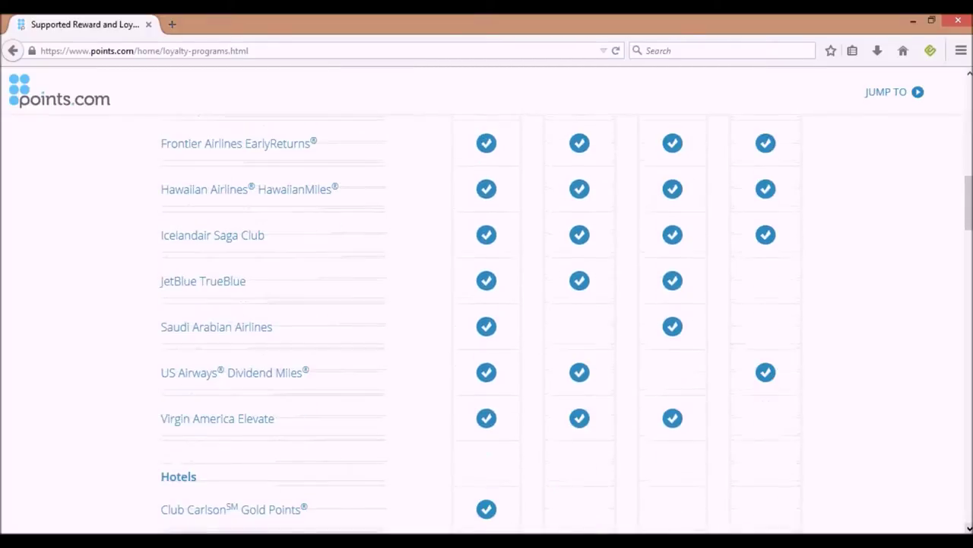
{"action": "scroll", "coordinate": [486, 319], "scroll_direction": "down", "scroll_amount": 2}
{"action": "scroll", "coordinate": [487, 319], "scroll_direction": "down", "scroll_amount": 2}
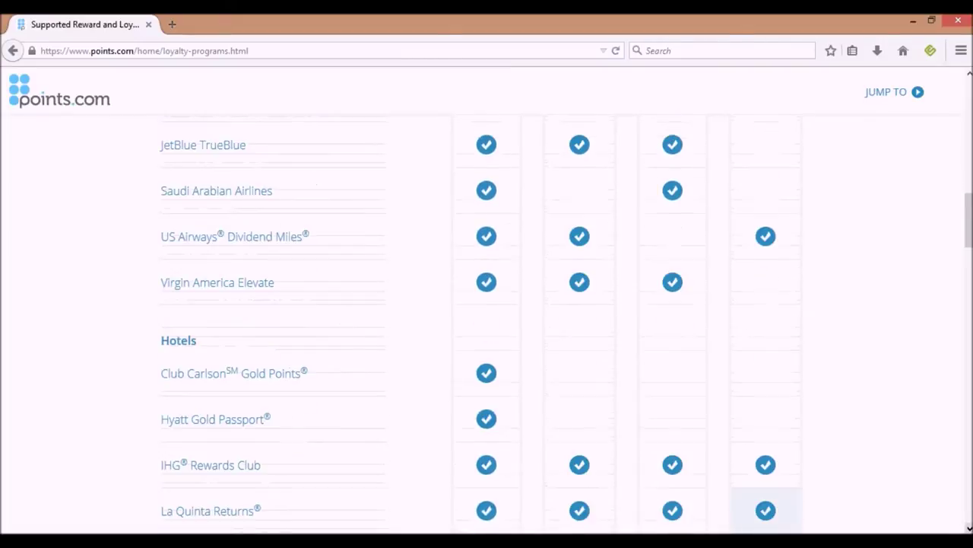
{"action": "scroll", "coordinate": [487, 319], "scroll_direction": "down", "scroll_amount": 4}
{"action": "scroll", "coordinate": [487, 320], "scroll_direction": "down", "scroll_amount": 2}
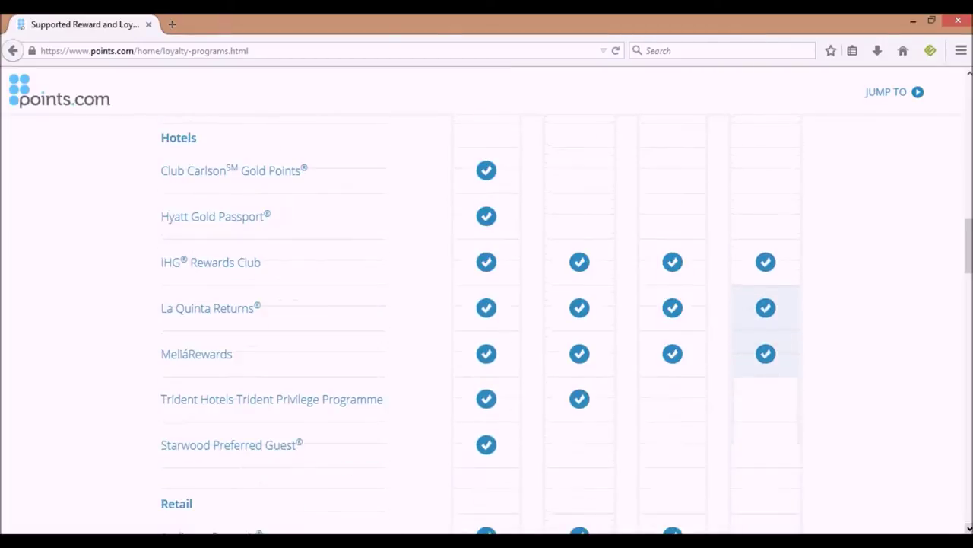
{"action": "scroll", "coordinate": [487, 319], "scroll_direction": "down", "scroll_amount": 6}
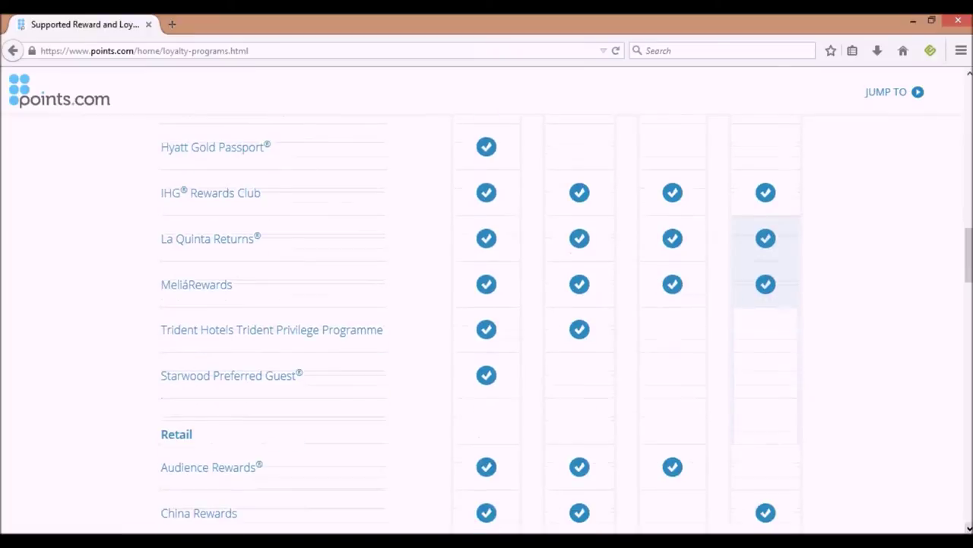
{"action": "scroll", "coordinate": [487, 320], "scroll_direction": "down", "scroll_amount": 2}
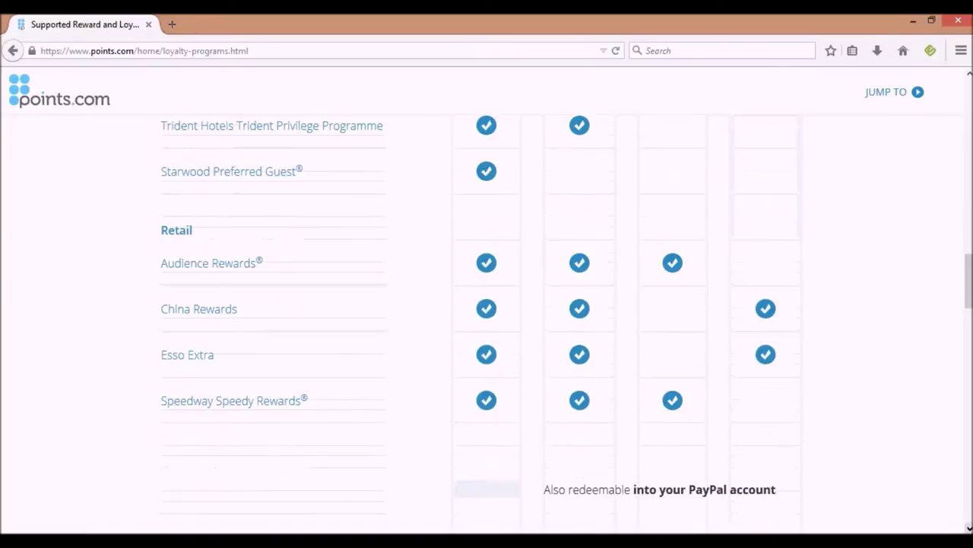
{"action": "scroll", "coordinate": [487, 319], "scroll_direction": "down", "scroll_amount": 2}
{"action": "scroll", "coordinate": [487, 319], "scroll_direction": "down", "scroll_amount": 2}
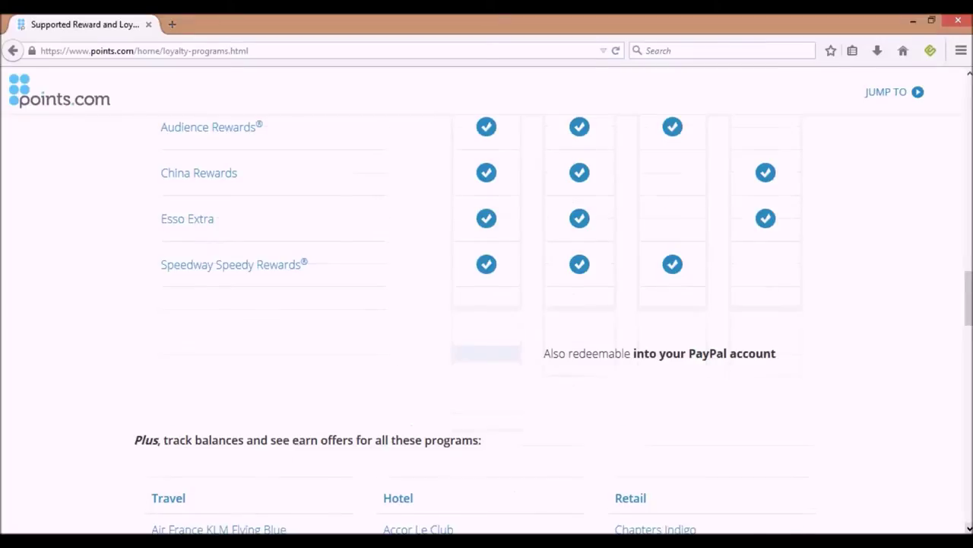
{"action": "scroll", "coordinate": [487, 319], "scroll_direction": "down", "scroll_amount": 4}
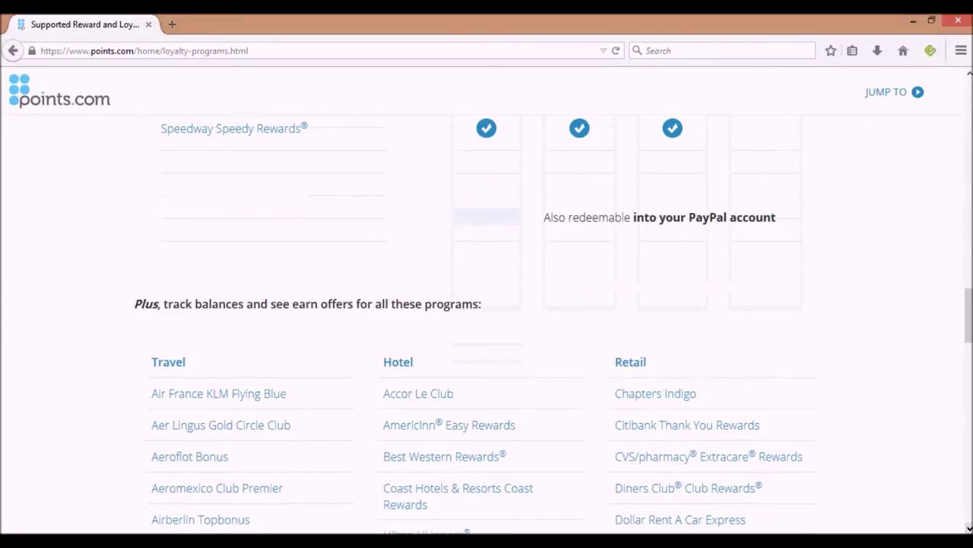
{"action": "scroll", "coordinate": [486, 319], "scroll_direction": "down", "scroll_amount": 2}
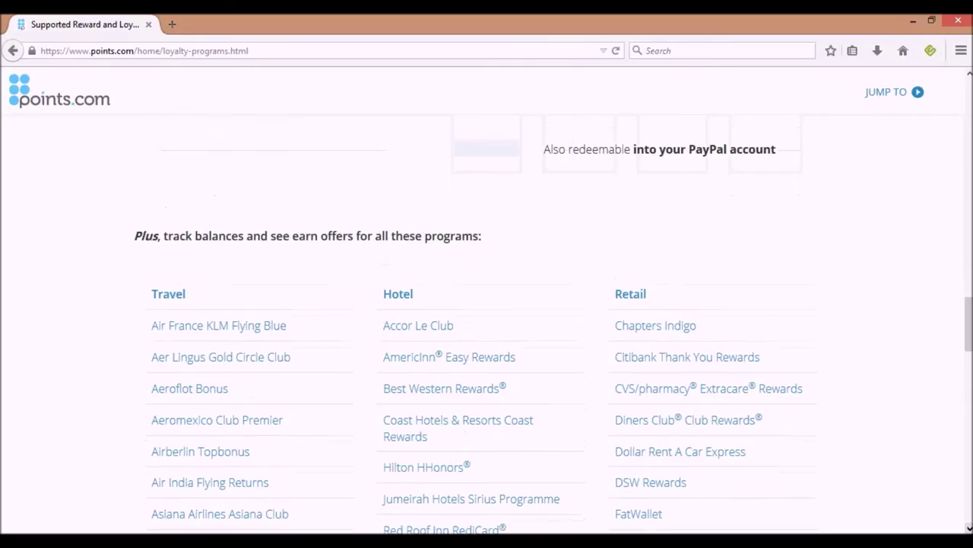
{"action": "scroll", "coordinate": [487, 319], "scroll_direction": "down", "scroll_amount": 2}
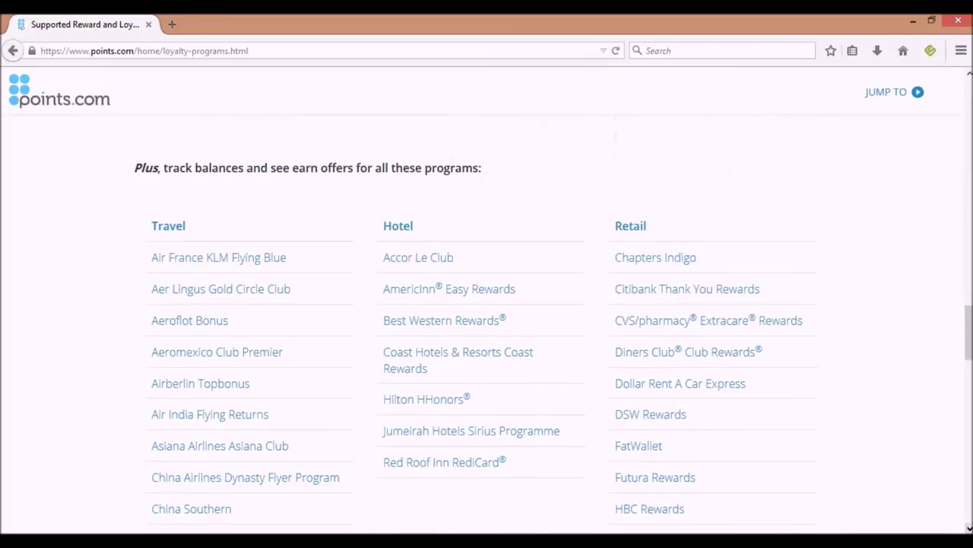
{"action": "scroll", "coordinate": [487, 319], "scroll_direction": "down", "scroll_amount": 2}
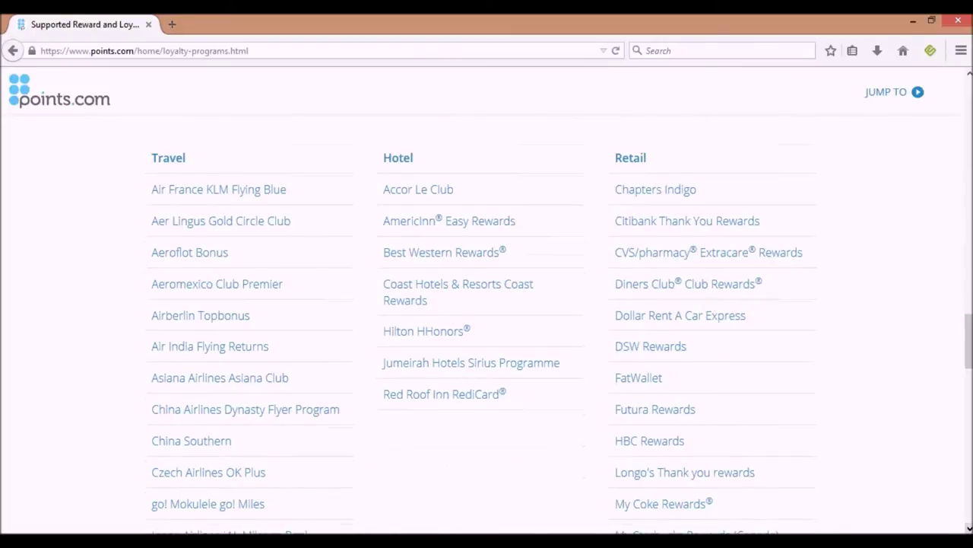
{"action": "scroll", "coordinate": [487, 319], "scroll_direction": "down", "scroll_amount": 2}
{"action": "scroll", "coordinate": [487, 320], "scroll_direction": "down", "scroll_amount": 6}
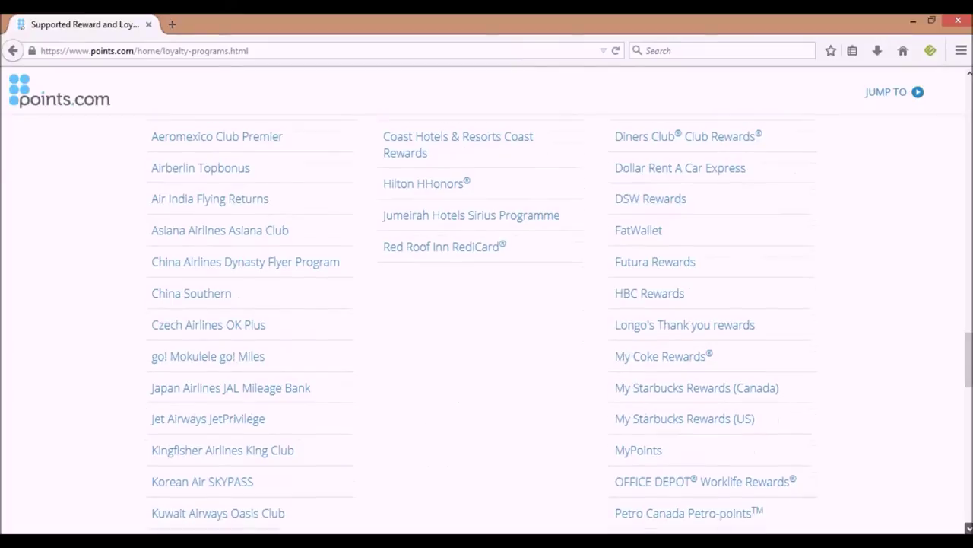
{"action": "scroll", "coordinate": [487, 320], "scroll_direction": "down", "scroll_amount": 8}
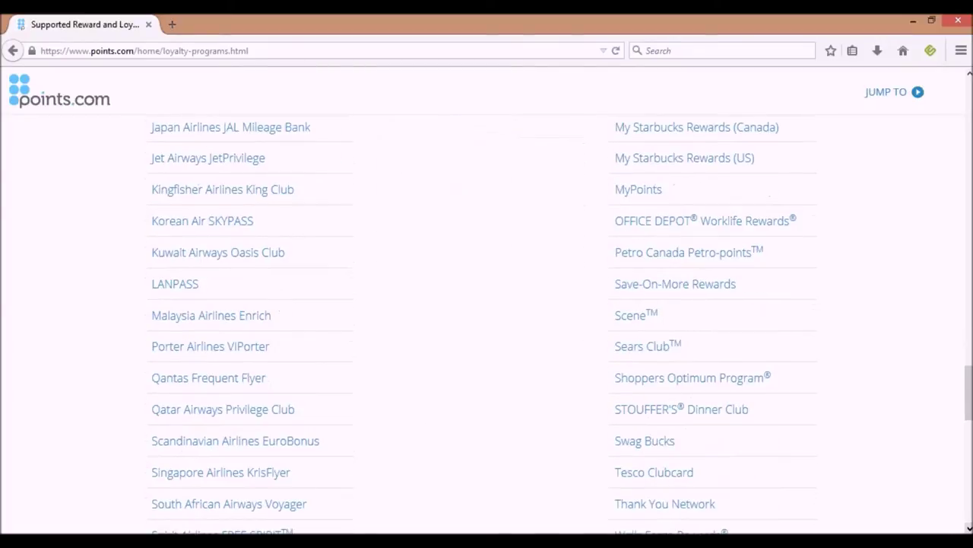
{"action": "scroll", "coordinate": [486, 320], "scroll_direction": "down", "scroll_amount": 6}
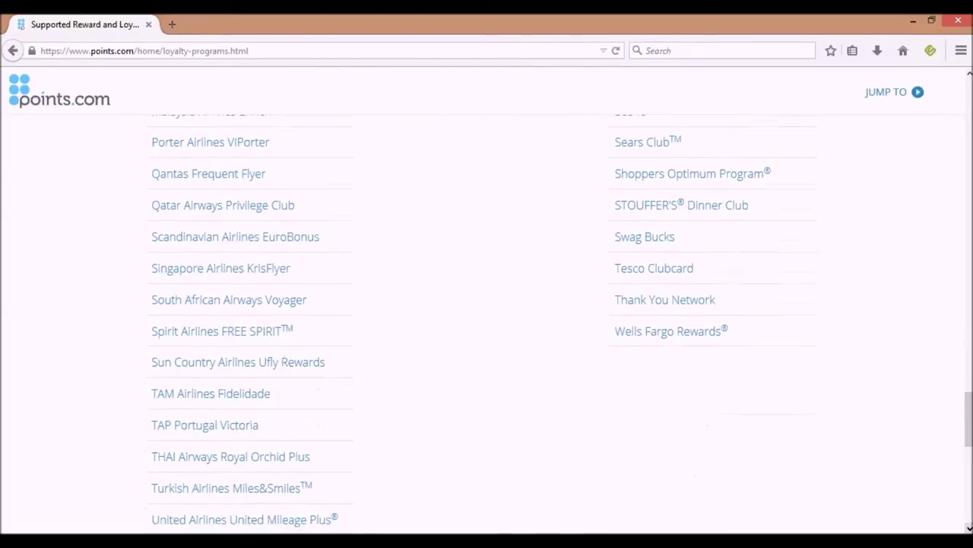
{"action": "scroll", "coordinate": [487, 320], "scroll_direction": "down", "scroll_amount": 6}
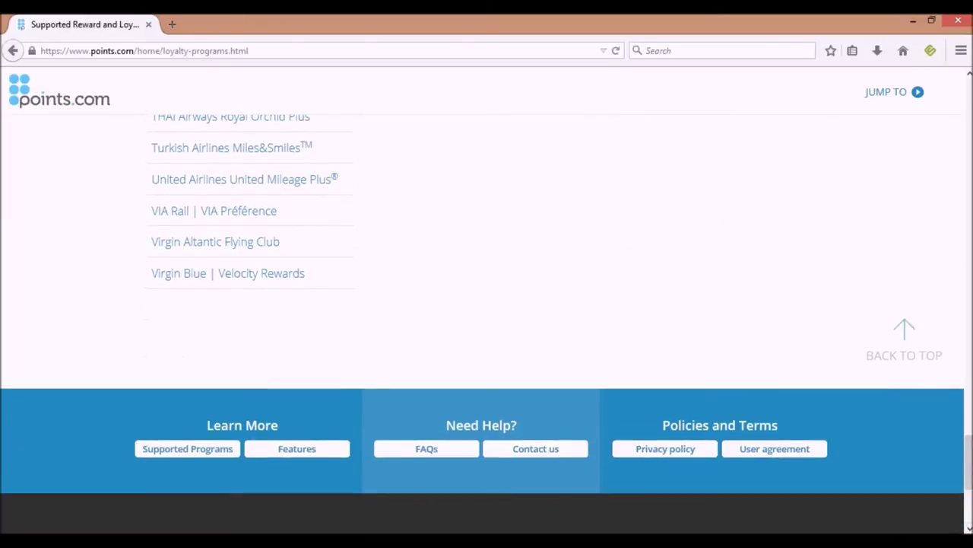
{"action": "left_click", "coordinate": [904, 338]}
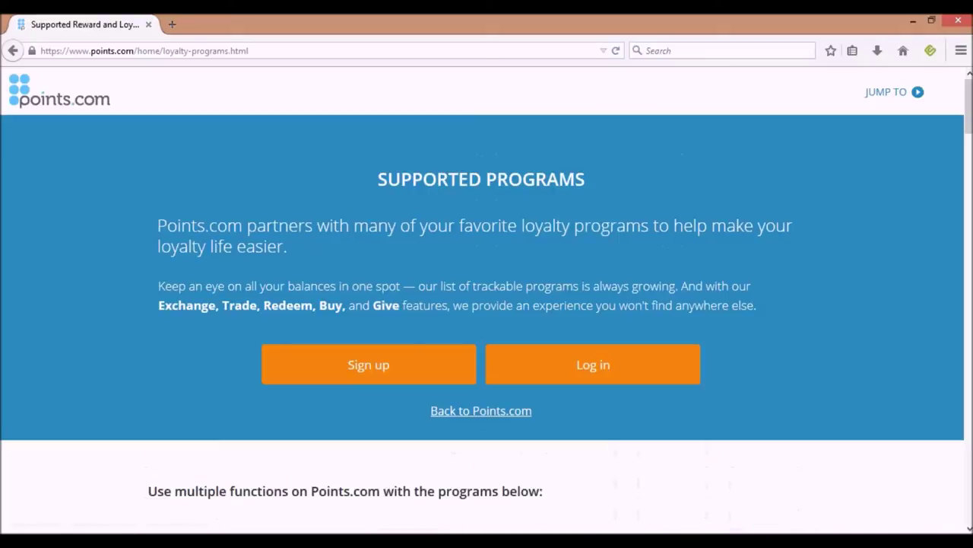
Log in from the Supported Programs banner to reach the loyalty wallet balances.
{"action": "left_click", "coordinate": [593, 364]}
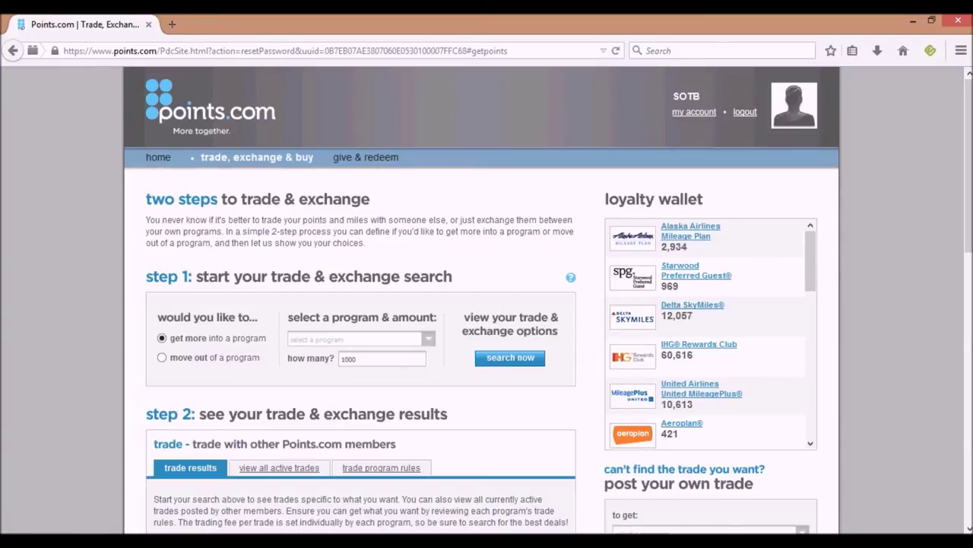
Search for 10 IHG® Rewards Club points and view the member trades offered.
{"action": "left_click", "coordinate": [356, 338]}
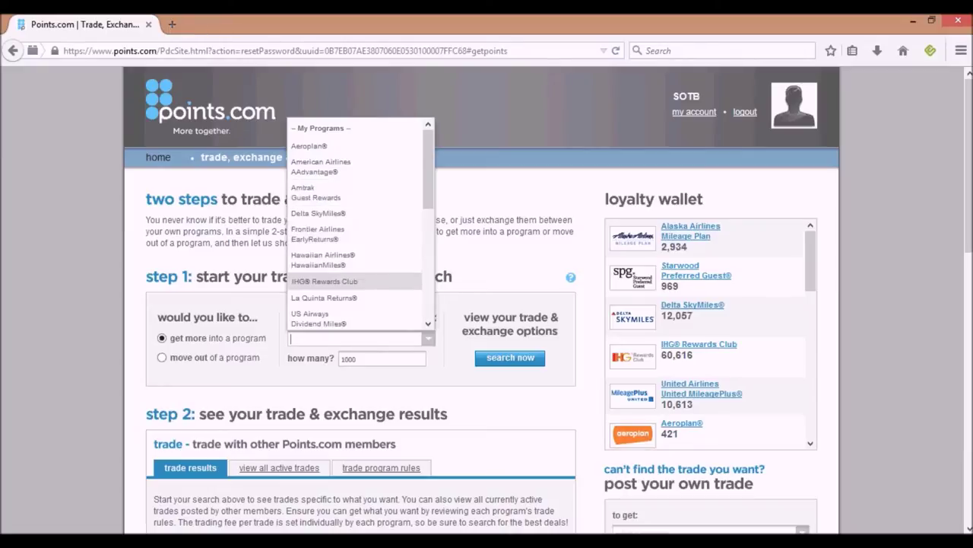
{"action": "left_click", "coordinate": [324, 281]}
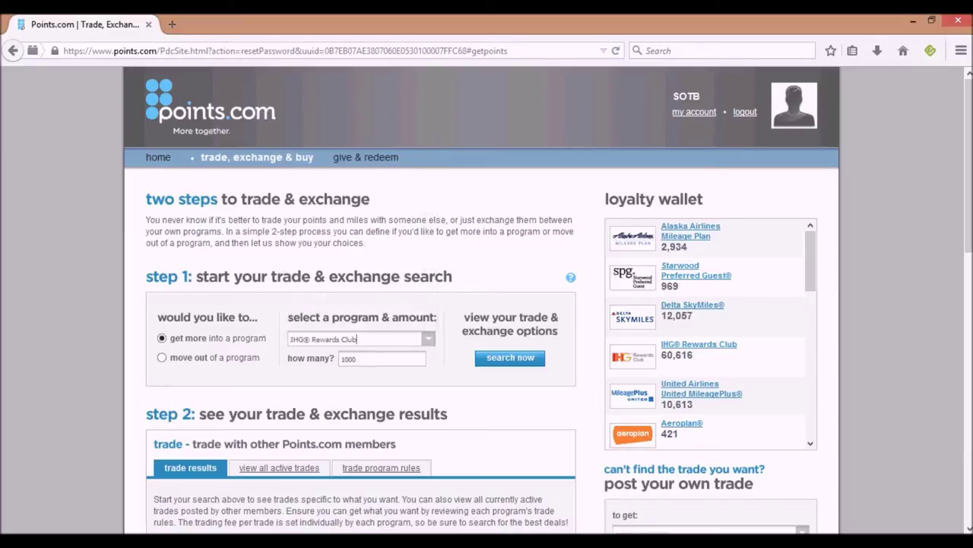
{"action": "left_click", "coordinate": [356, 358]}
{"action": "key", "text": "BackSpace"}
{"action": "key", "text": "BackSpace"}
{"action": "left_click", "coordinate": [510, 357]}
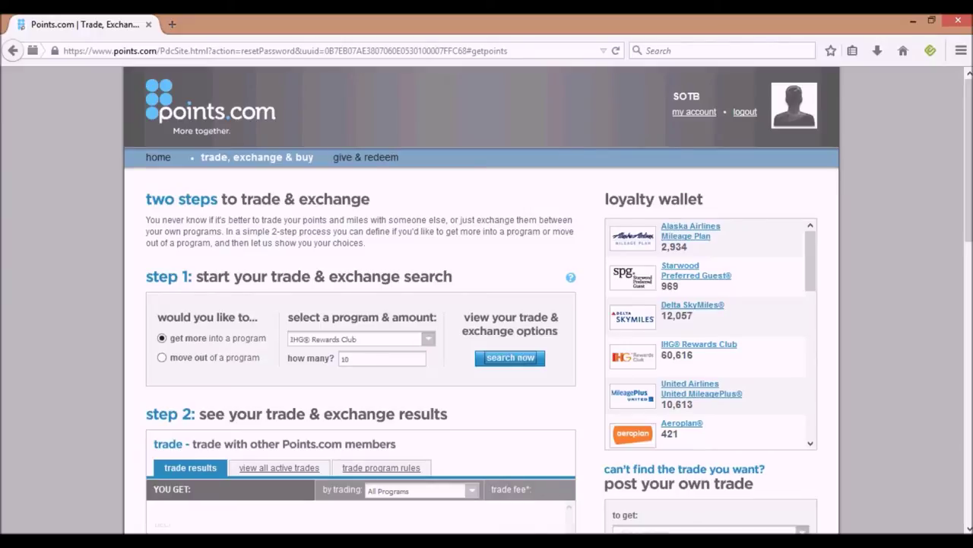
{"action": "scroll", "coordinate": [486, 304], "scroll_direction": "down", "scroll_amount": 3}
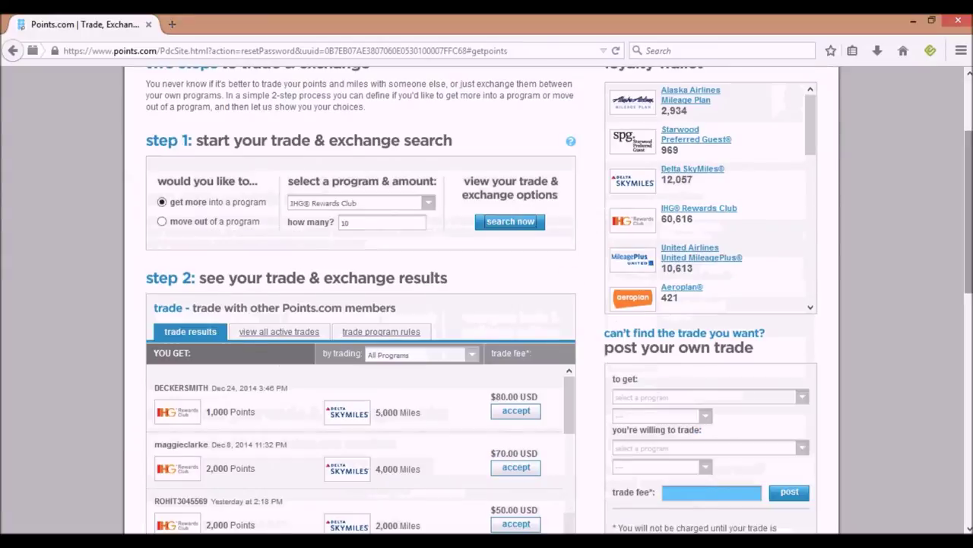
{"action": "scroll", "coordinate": [487, 304], "scroll_direction": "down", "scroll_amount": 2}
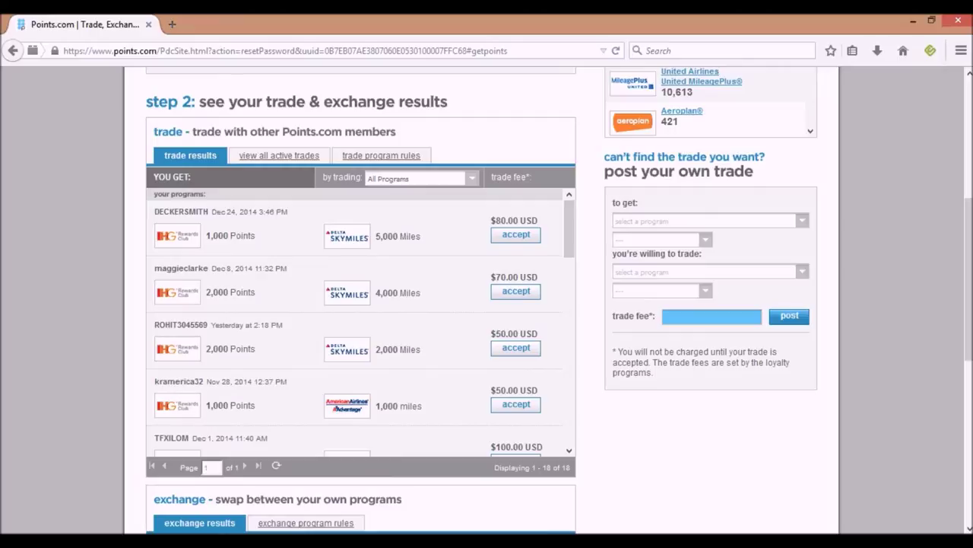
{"action": "scroll", "coordinate": [487, 304], "scroll_direction": "down", "scroll_amount": 4}
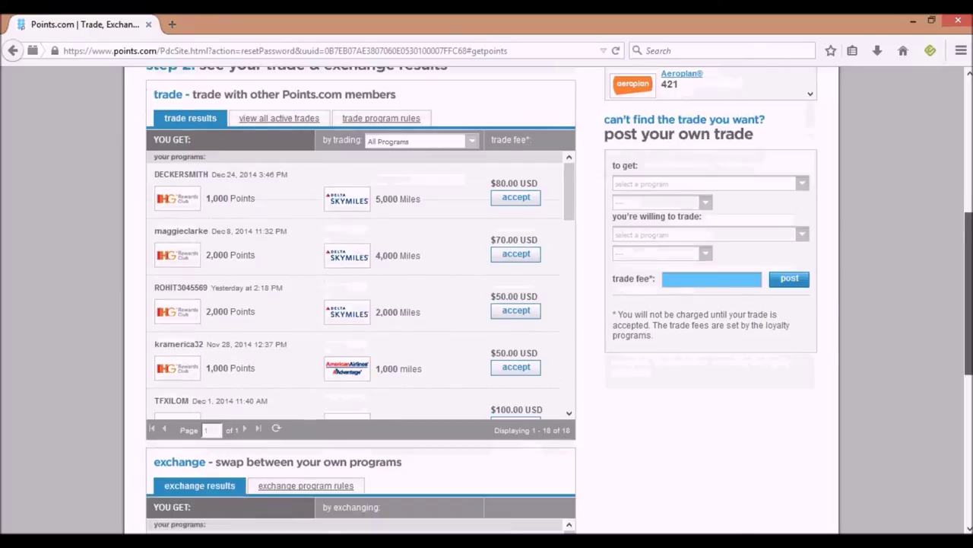
{"action": "scroll", "coordinate": [487, 304], "scroll_direction": "down", "scroll_amount": 2}
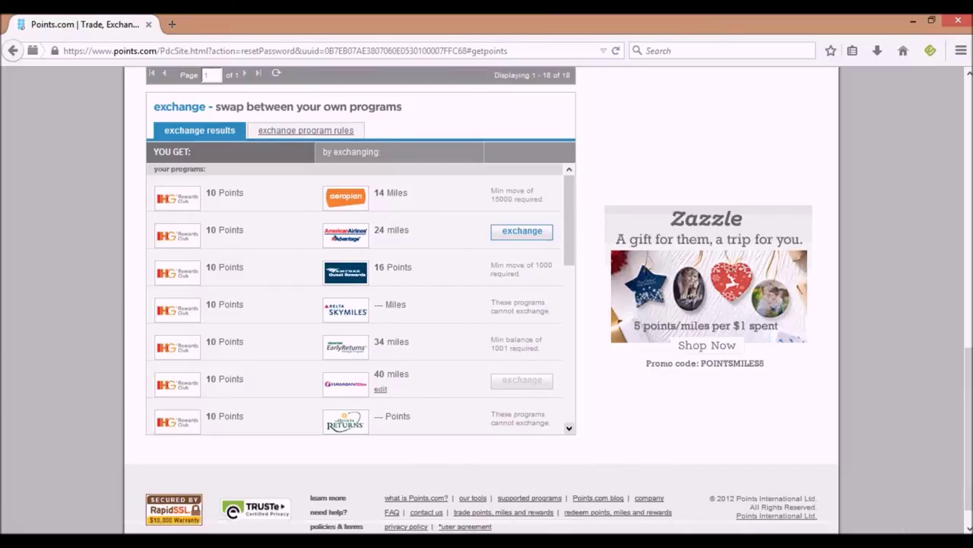
{"action": "scroll", "coordinate": [569, 428], "scroll_direction": "down", "scroll_amount": 2}
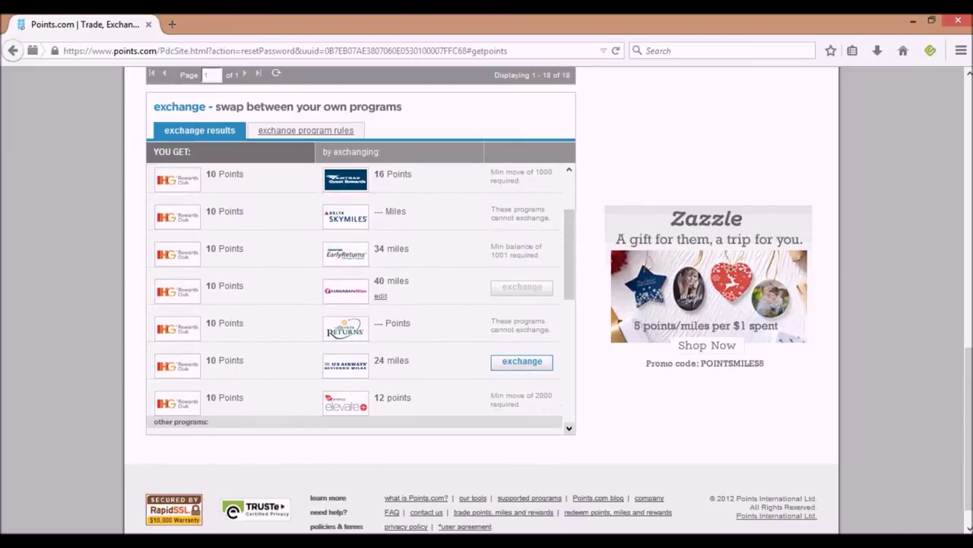
{"action": "scroll", "coordinate": [569, 428], "scroll_direction": "down", "scroll_amount": 3}
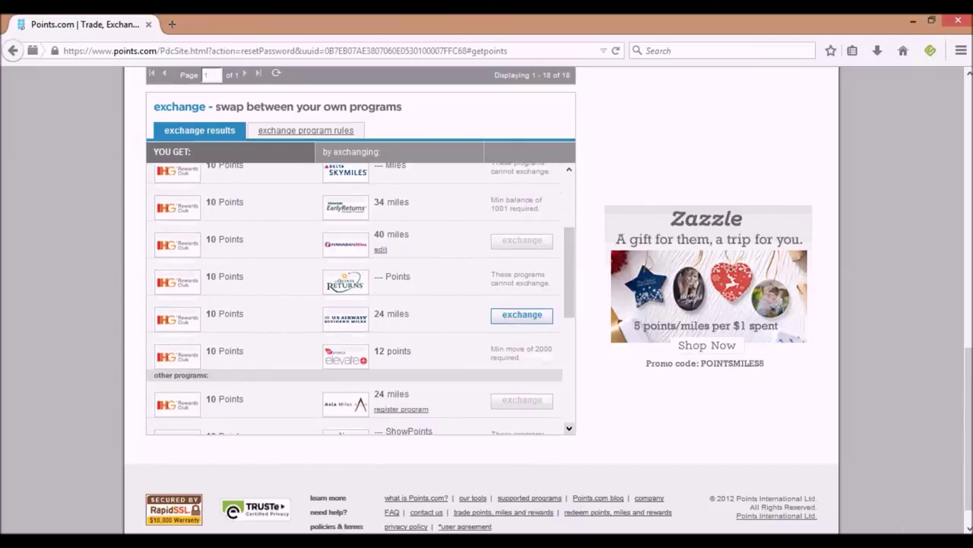
{"action": "scroll", "coordinate": [361, 298], "scroll_direction": "down", "scroll_amount": 5}
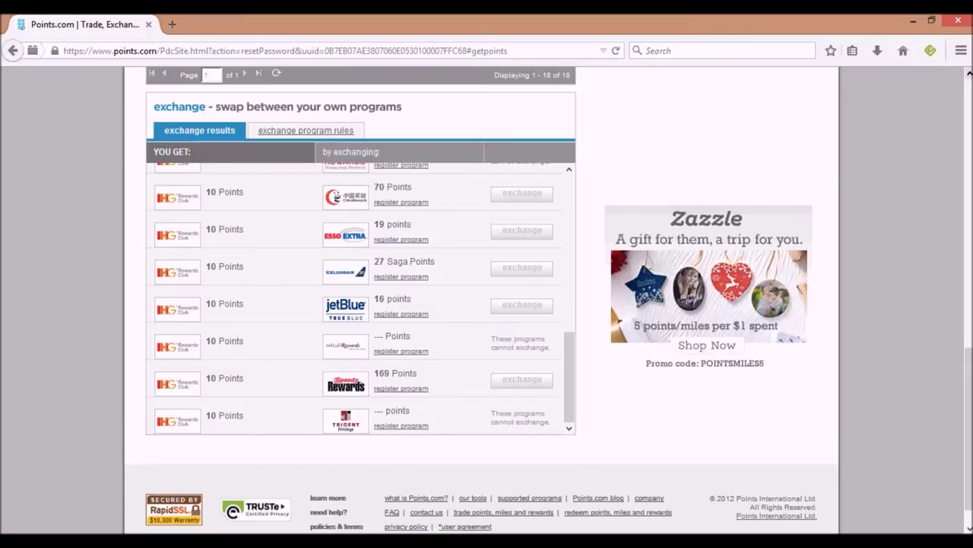
{"action": "left_click", "coordinate": [968, 72]}
{"action": "scroll", "coordinate": [968, 72], "scroll_direction": "up", "scroll_amount": 7}
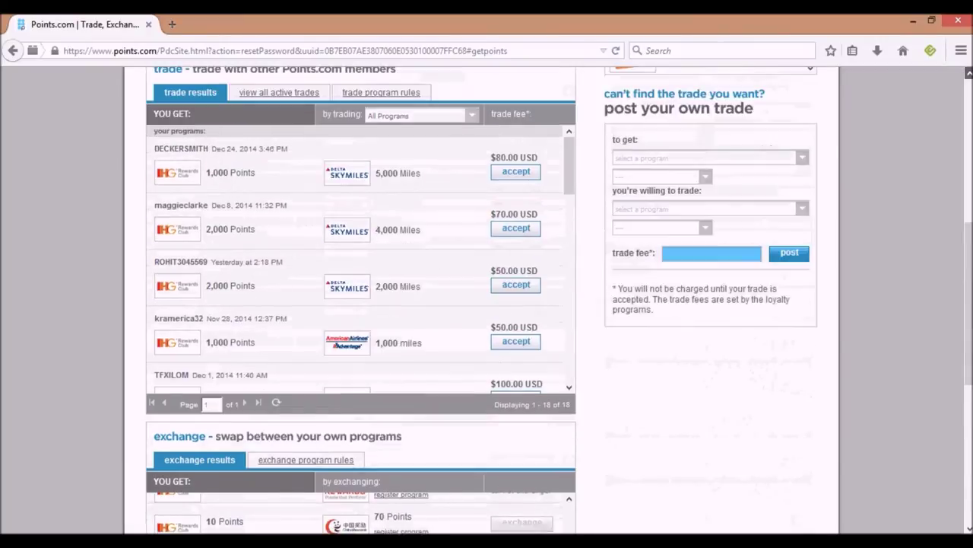
{"action": "scroll", "coordinate": [968, 73], "scroll_direction": "up", "scroll_amount": 3}
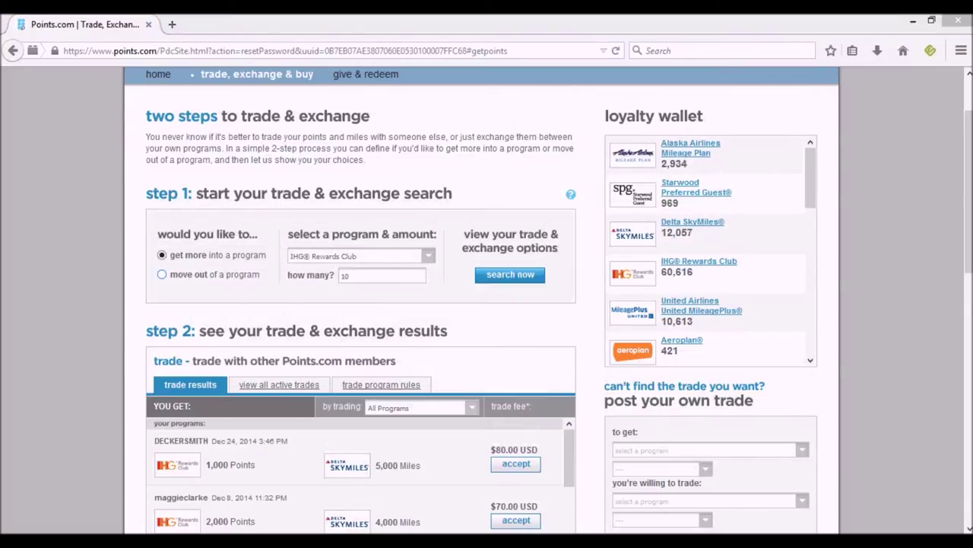
Switch to moving points out, choose Aeroplan®, set the amount to 200, and search.
{"action": "left_click", "coordinate": [161, 273]}
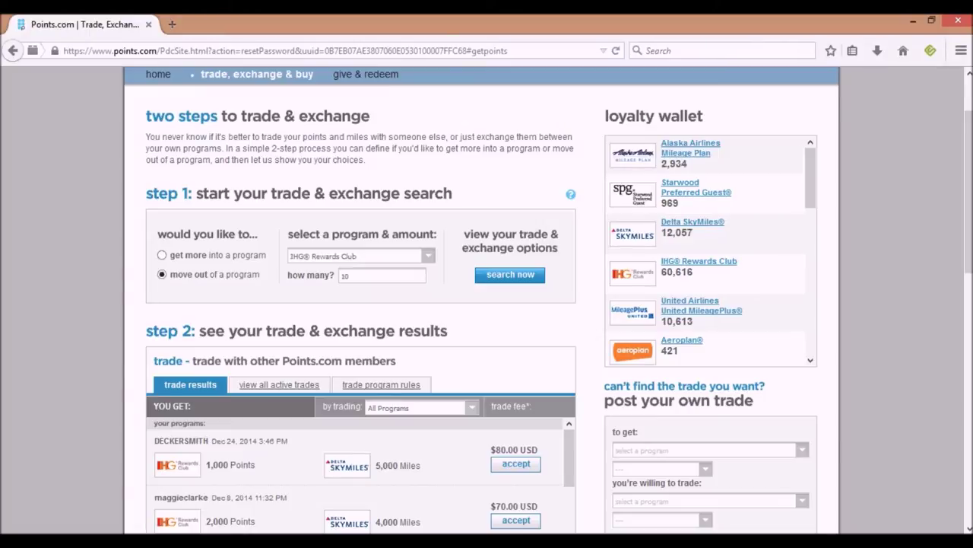
{"action": "left_click", "coordinate": [340, 256]}
{"action": "key", "text": "Home"}
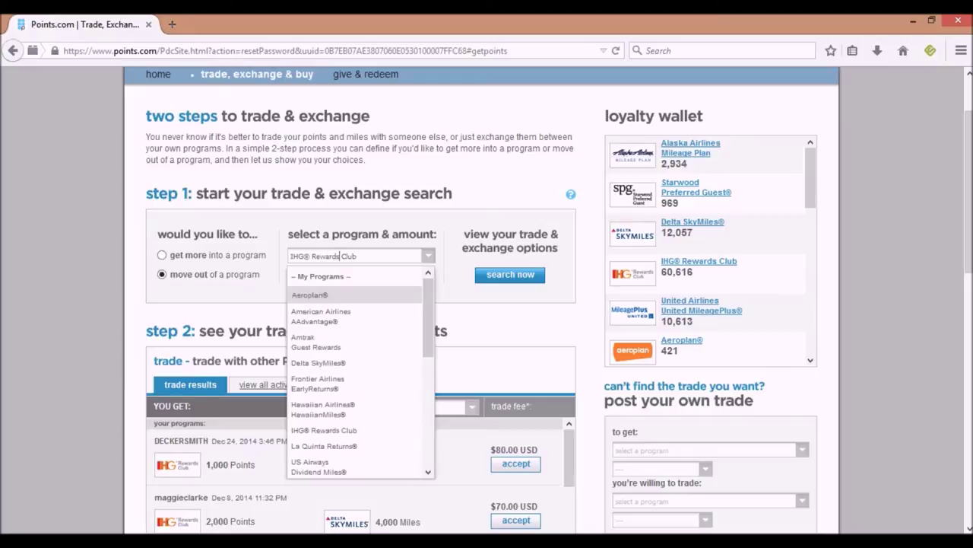
{"action": "key", "text": "Return"}
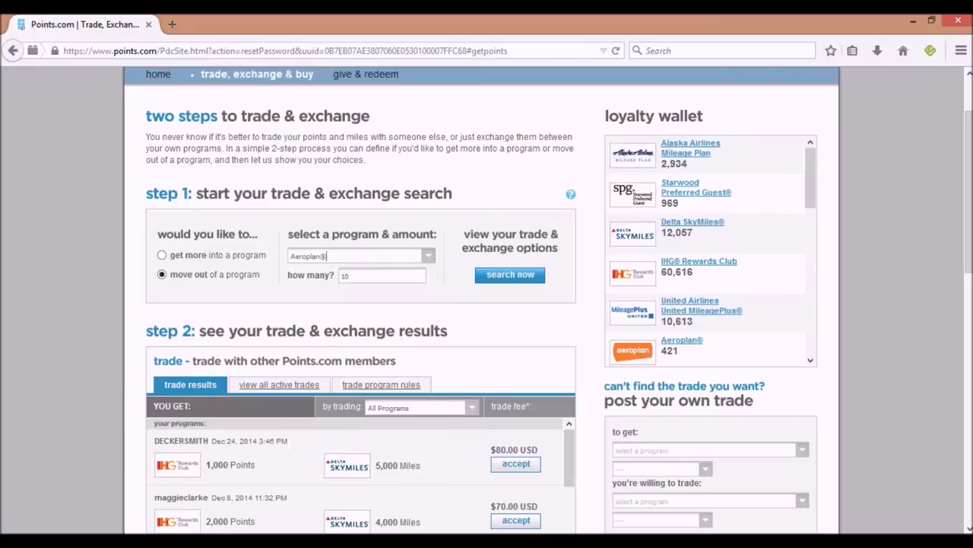
{"action": "left_click", "coordinate": [346, 275]}
{"action": "key", "text": "BackSpace"}
{"action": "key", "text": "BackSpace"}
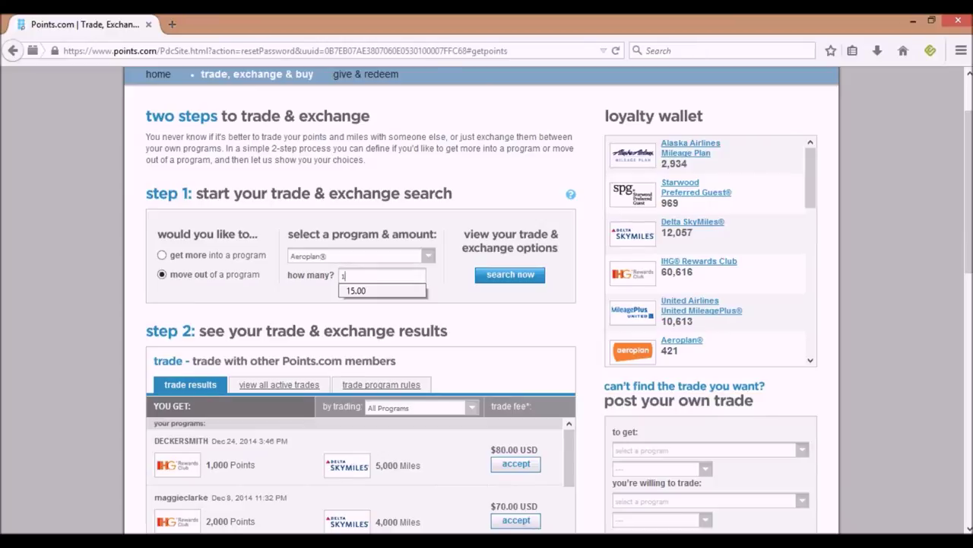
{"action": "type", "text": "200"}
{"action": "key", "text": "Escape"}
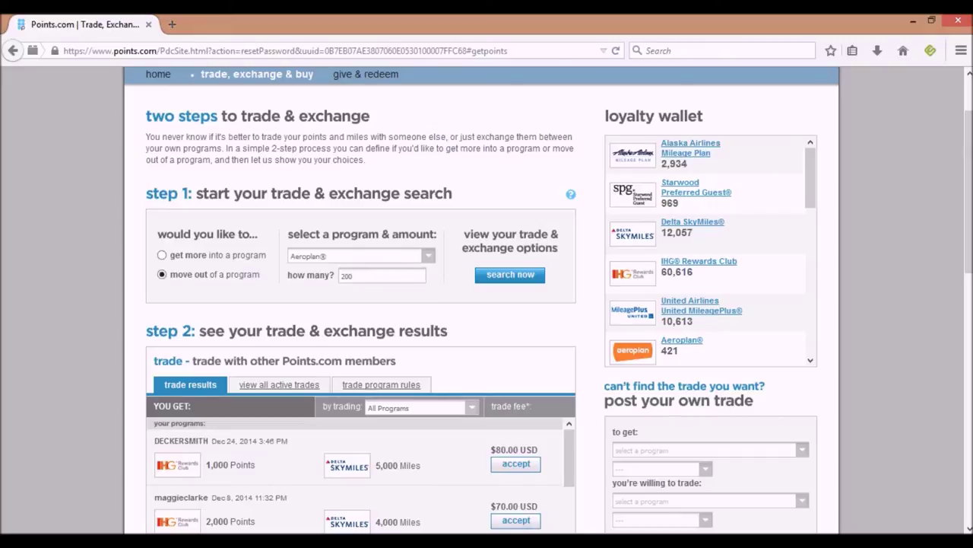
{"action": "key", "text": "Return"}
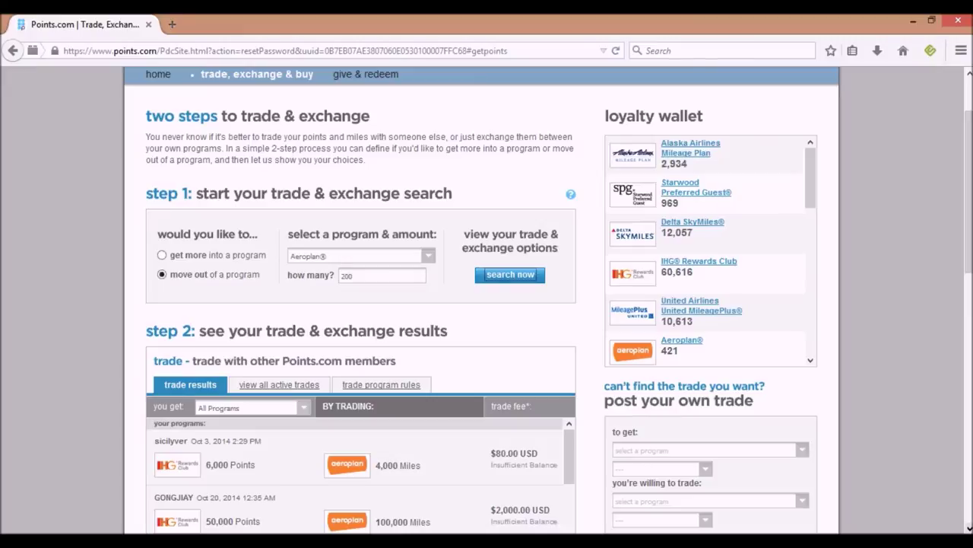
{"action": "scroll", "coordinate": [487, 304], "scroll_direction": "down", "scroll_amount": 5}
Review the Aeroplan exchange results, then go to the give & redeem page.
{"action": "scroll", "coordinate": [487, 304], "scroll_direction": "down", "scroll_amount": 4}
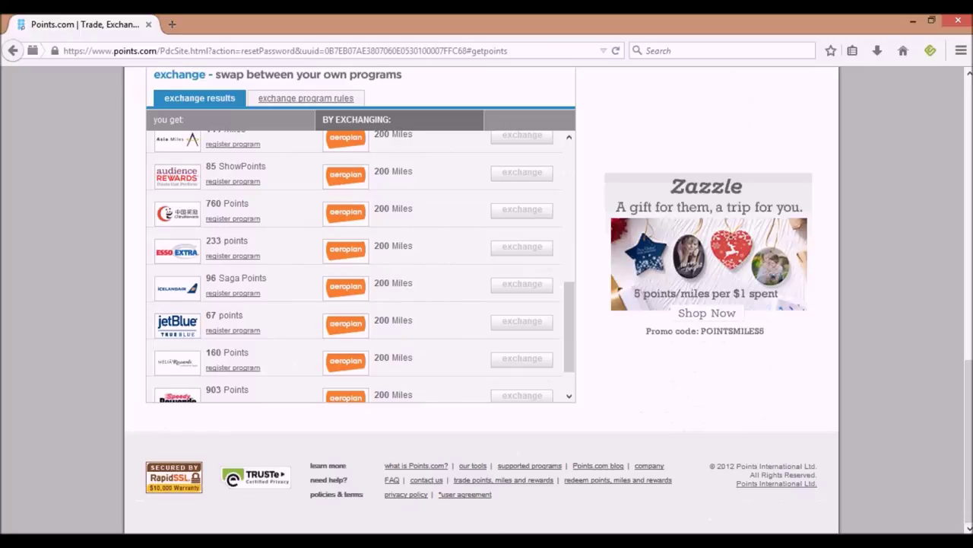
{"action": "scroll", "coordinate": [360, 266], "scroll_direction": "down", "scroll_amount": 1}
{"action": "scroll", "coordinate": [360, 266], "scroll_direction": "up", "scroll_amount": 4}
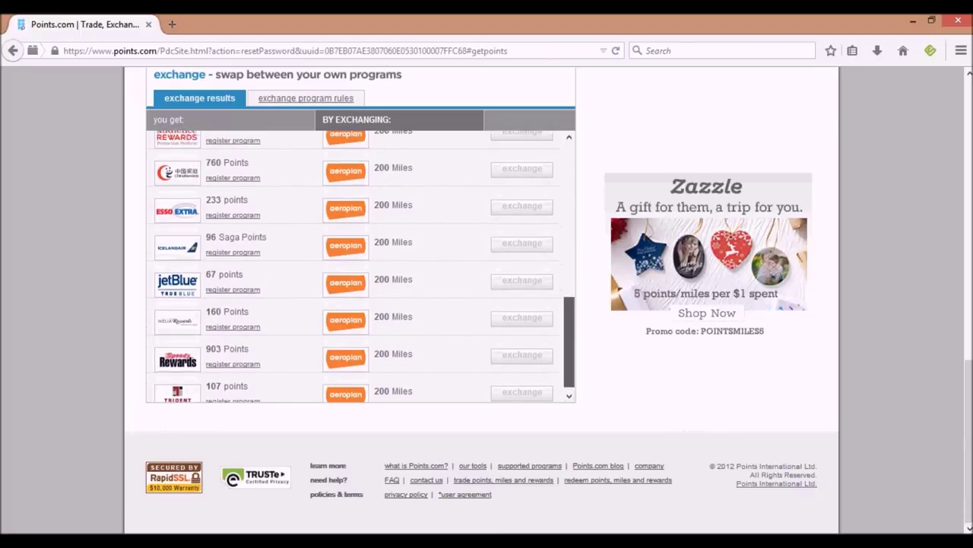
{"action": "scroll", "coordinate": [361, 266], "scroll_direction": "up", "scroll_amount": 7}
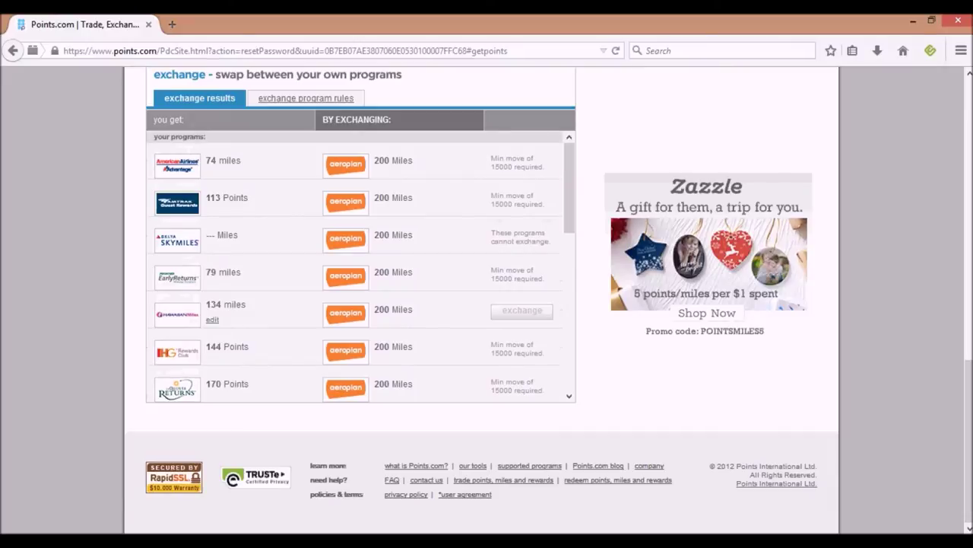
{"action": "scroll", "coordinate": [361, 266], "scroll_direction": "up", "scroll_amount": 7}
{"action": "scroll", "coordinate": [360, 266], "scroll_direction": "up", "scroll_amount": 3}
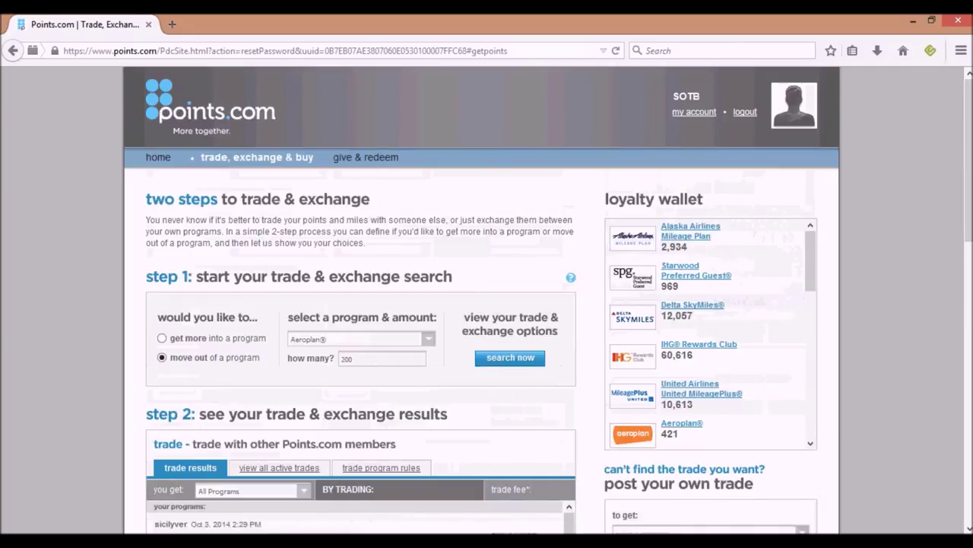
{"action": "left_click", "coordinate": [366, 157]}
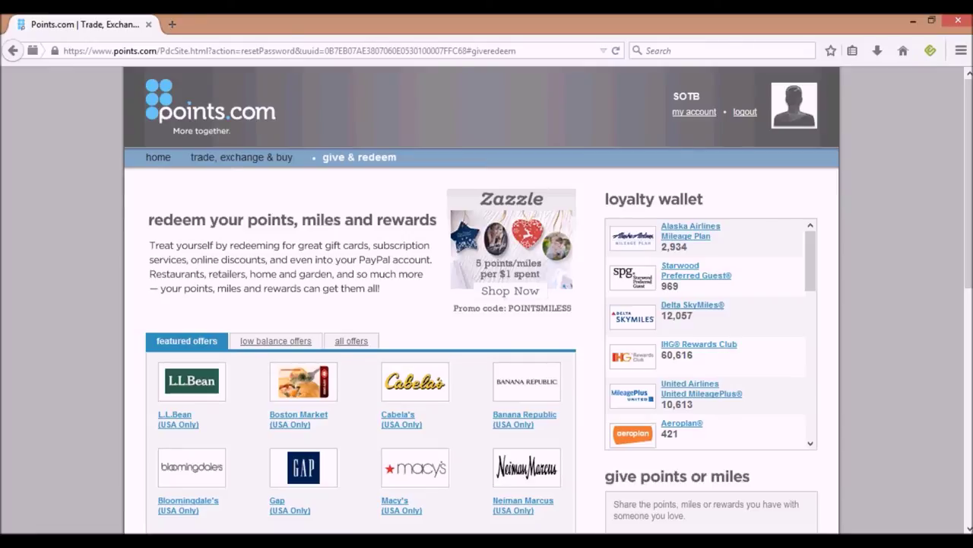
Show and browse the low balance gift card offers.
{"action": "left_click", "coordinate": [275, 341]}
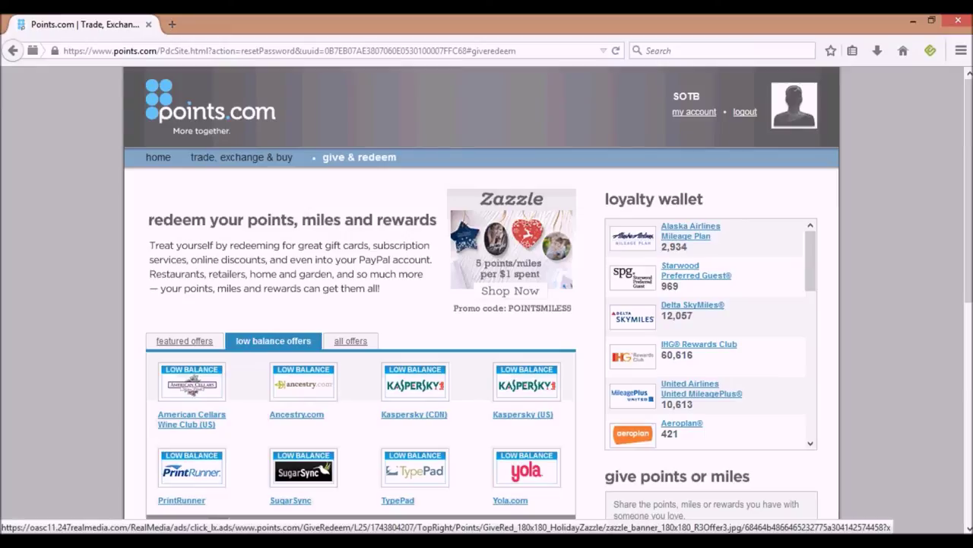
{"action": "scroll", "coordinate": [487, 305], "scroll_direction": "down", "scroll_amount": 1}
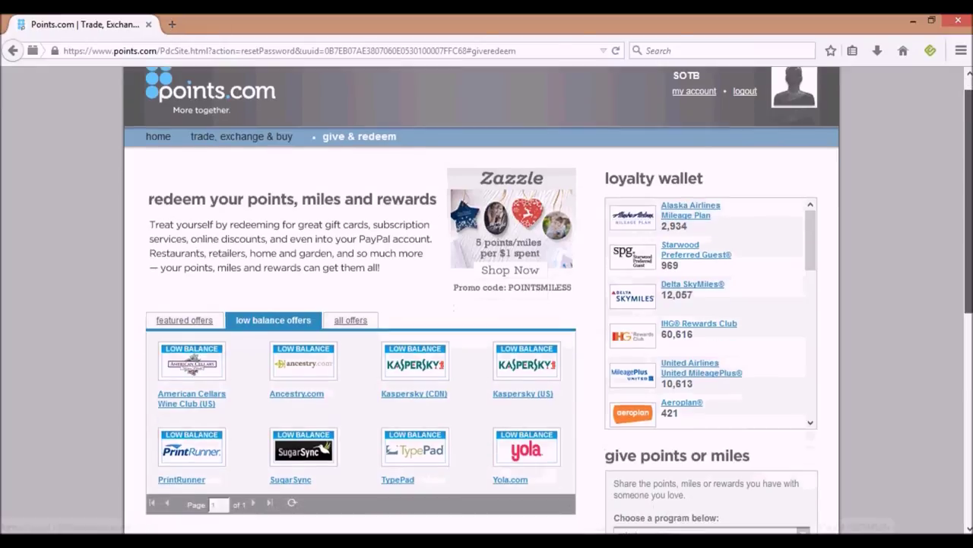
{"action": "scroll", "coordinate": [487, 304], "scroll_direction": "down", "scroll_amount": 3}
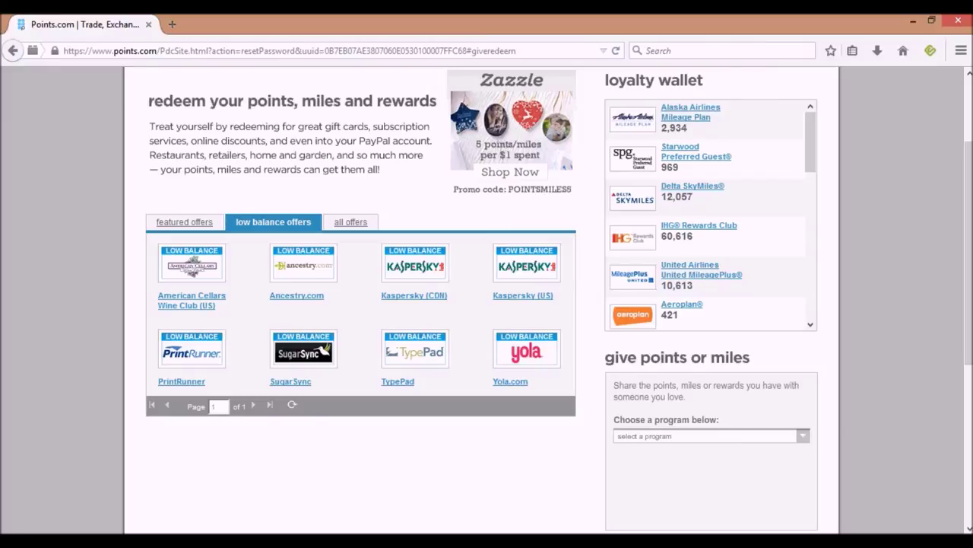
Switch to all offers and browse the alphabetical gift card grid.
{"action": "left_click", "coordinate": [351, 221]}
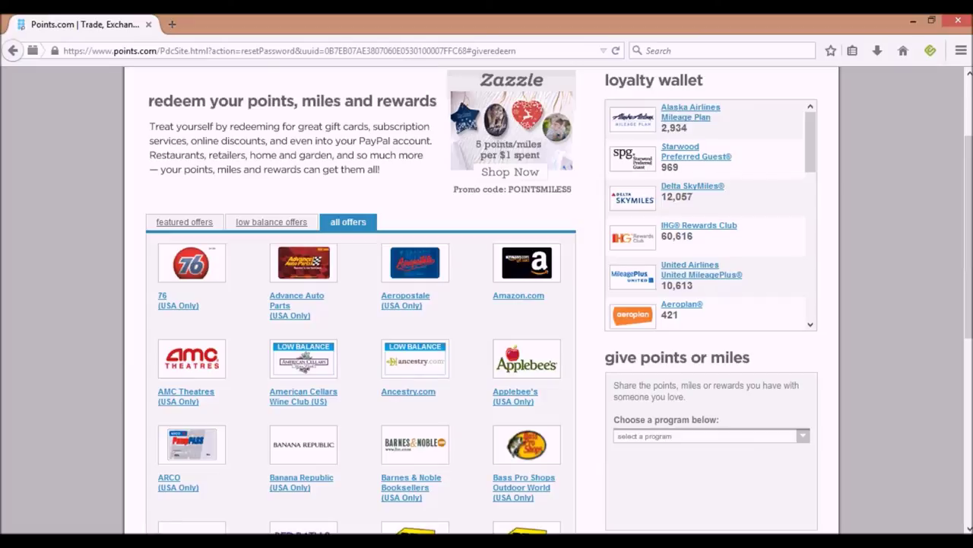
{"action": "scroll", "coordinate": [487, 300], "scroll_direction": "down", "scroll_amount": 2}
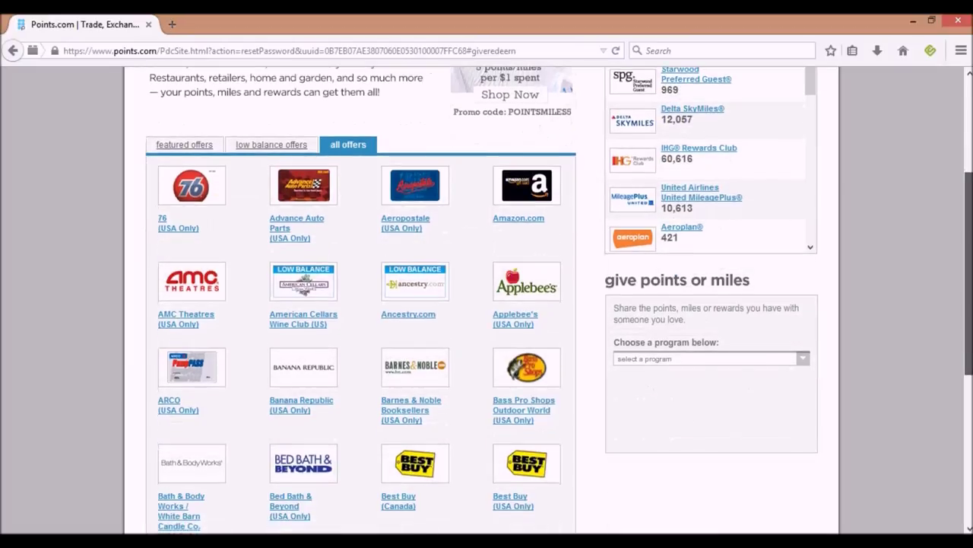
{"action": "scroll", "coordinate": [486, 300], "scroll_direction": "down", "scroll_amount": 1}
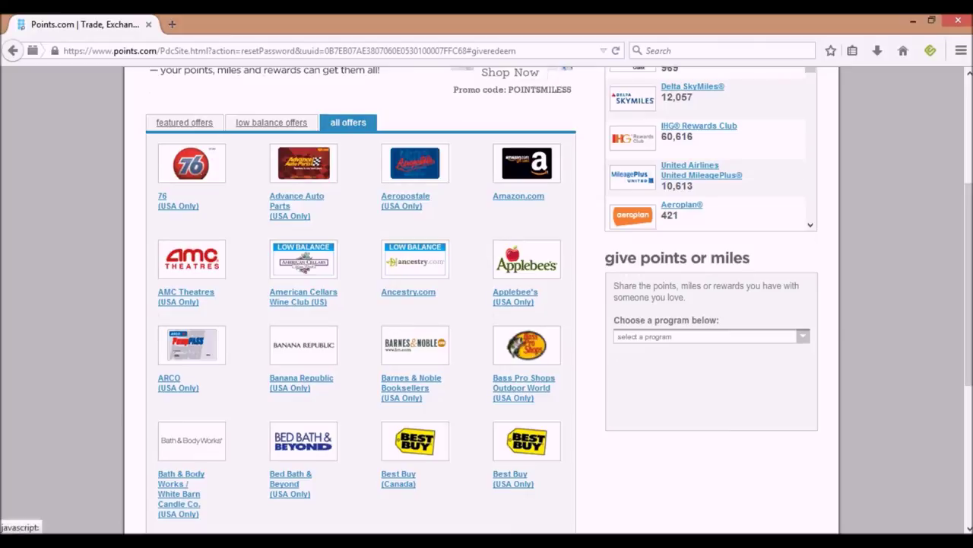
Calculate American Airlines AAdvantage® miles for a $25 76 (USA Only) card: 6,412.
{"action": "left_click", "coordinate": [178, 201]}
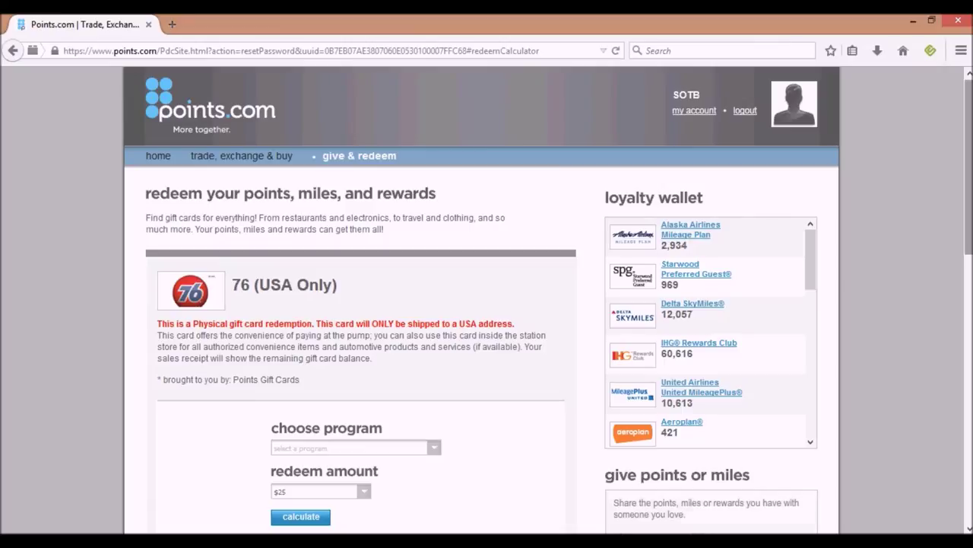
{"action": "scroll", "coordinate": [487, 304], "scroll_direction": "down", "scroll_amount": 3}
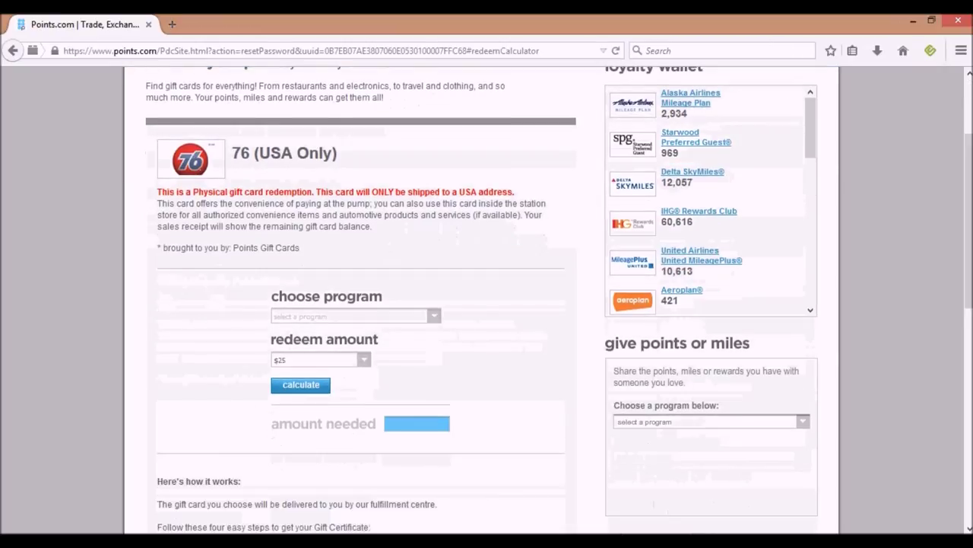
{"action": "left_click", "coordinate": [356, 315]}
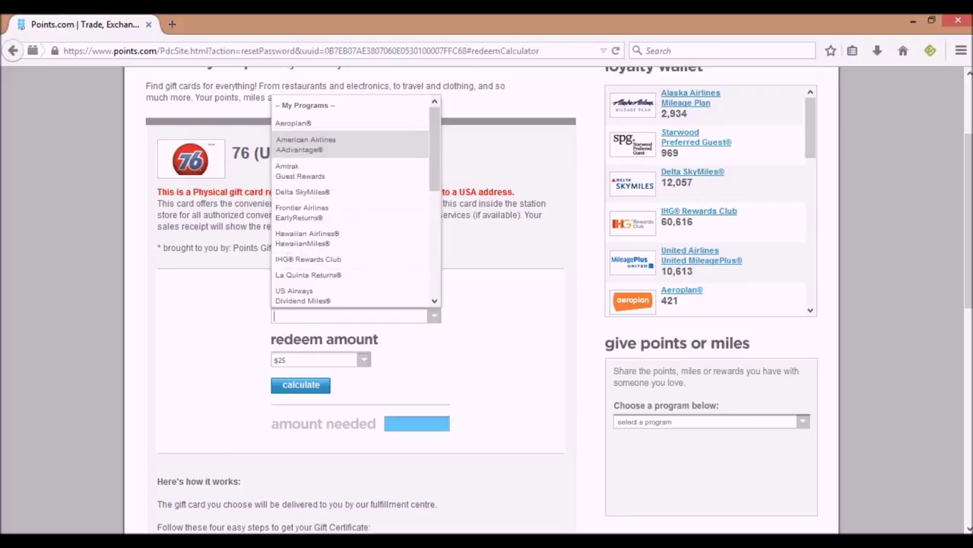
{"action": "left_click", "coordinate": [304, 144]}
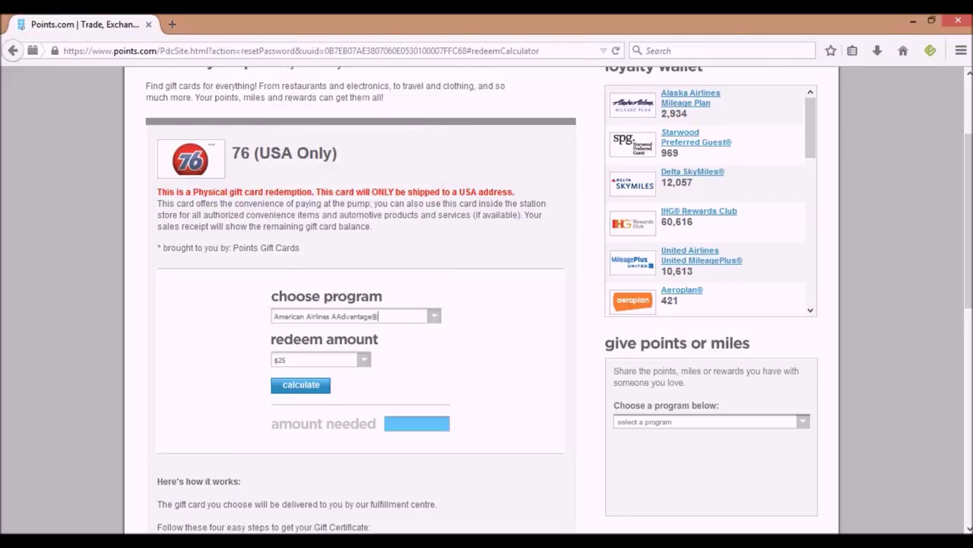
{"action": "left_click", "coordinate": [300, 384]}
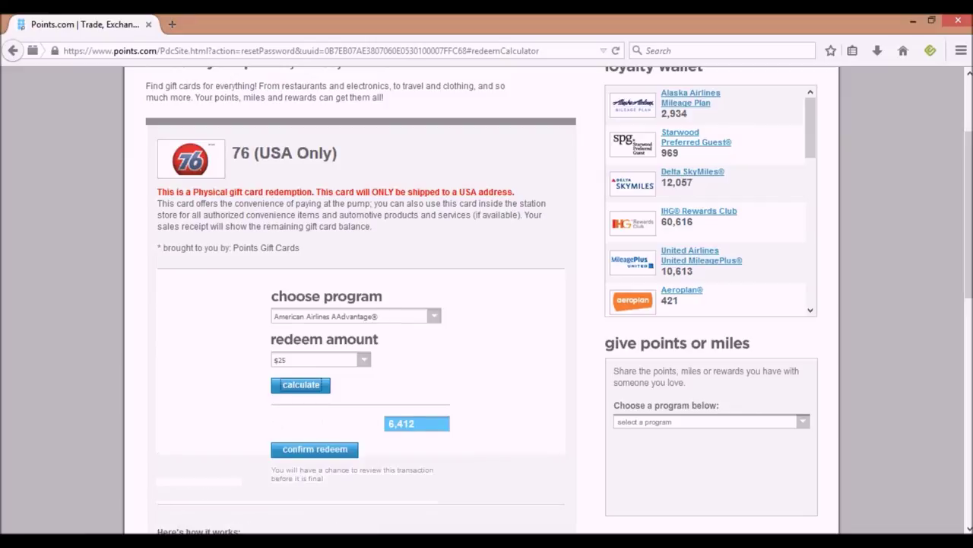